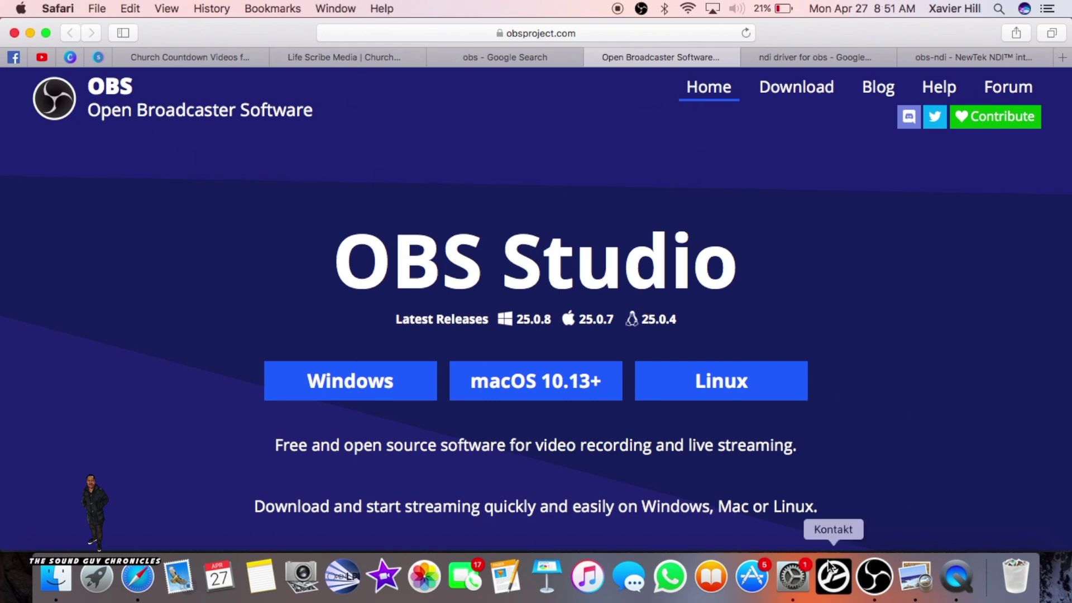
Switch to OBS, preview Scene 3, then load the Pre Service scene and show its Thank You/ Offering source
{"action": "left_click", "coordinate": [869, 584]}
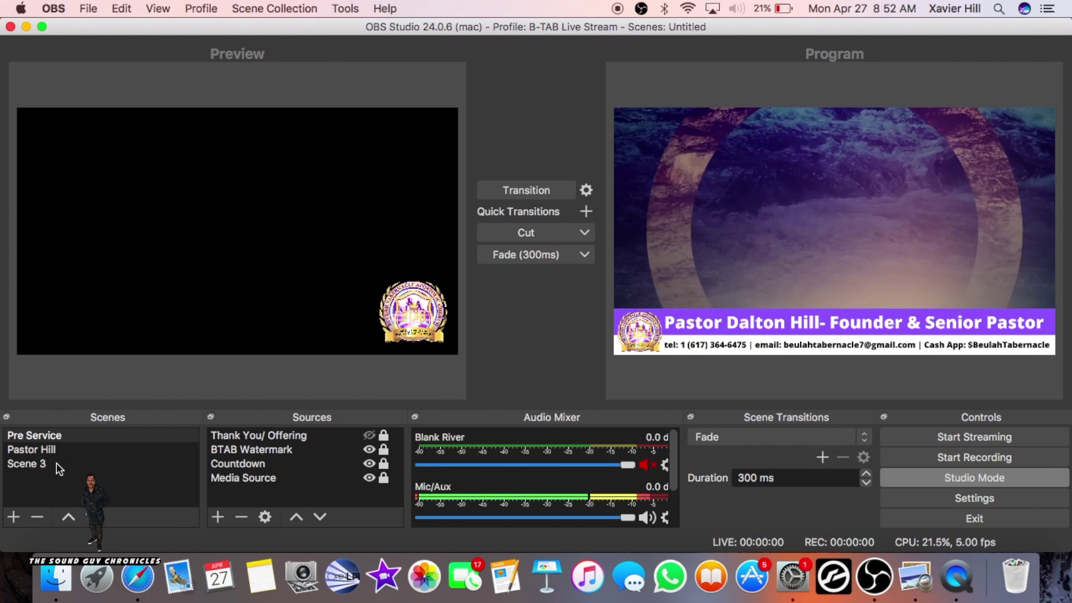
{"action": "left_click", "coordinate": [39, 466]}
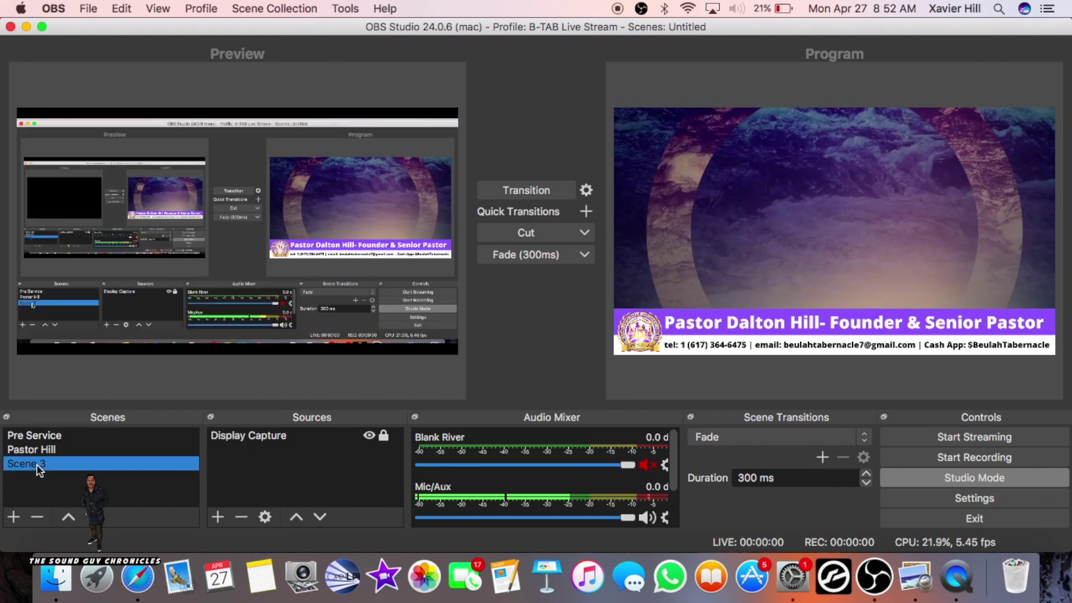
{"action": "left_click", "coordinate": [46, 434]}
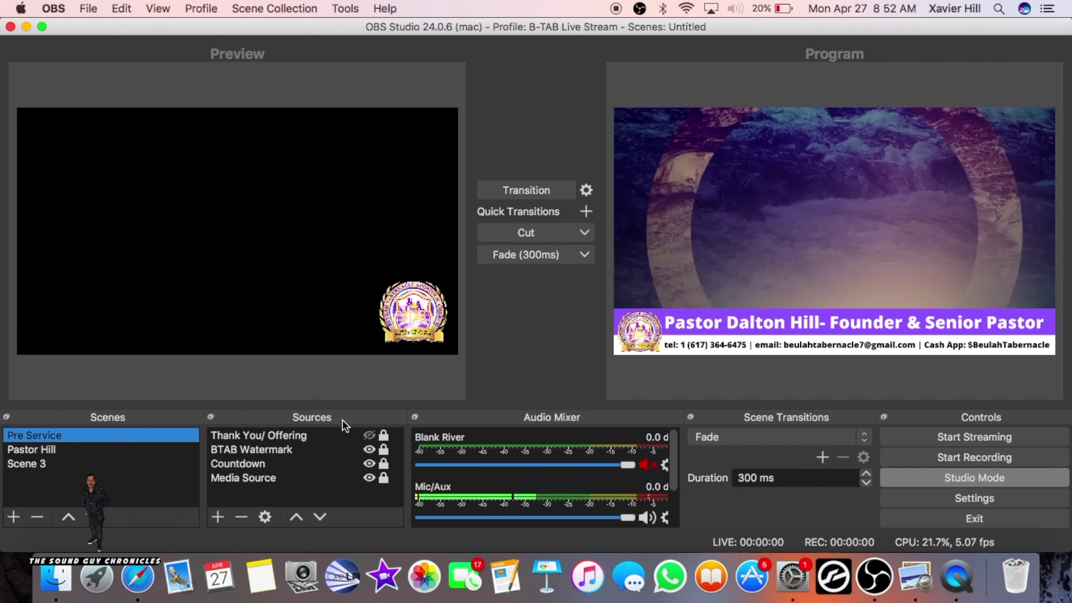
{"action": "left_click", "coordinate": [369, 440]}
{"action": "left_click", "coordinate": [369, 436]}
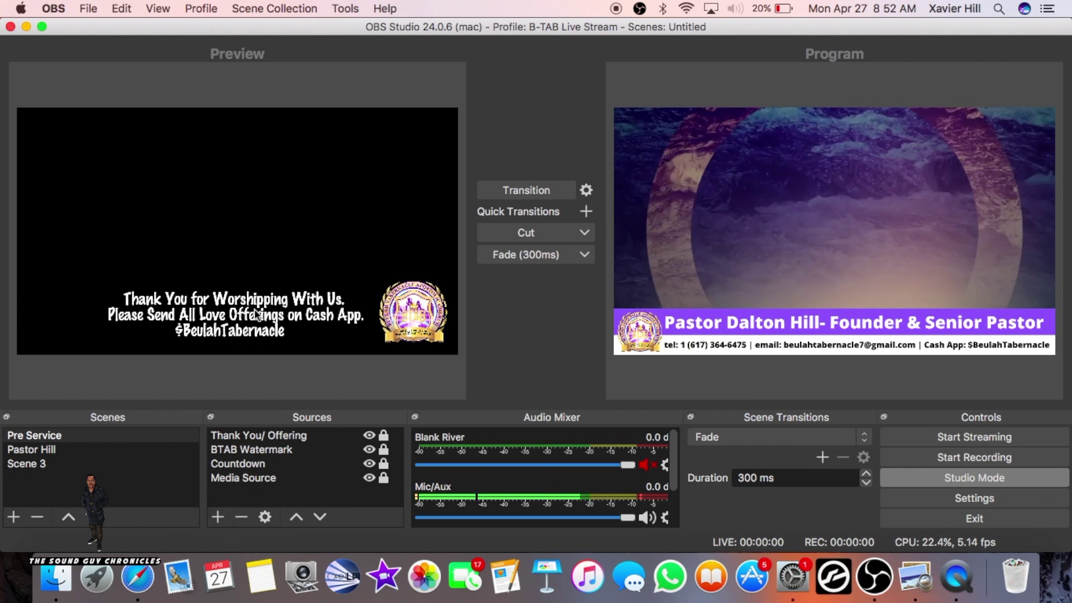
Add a new Text (FreeType 2) source named "this is a test" to the Pre Service scene
{"action": "left_click", "coordinate": [219, 517]}
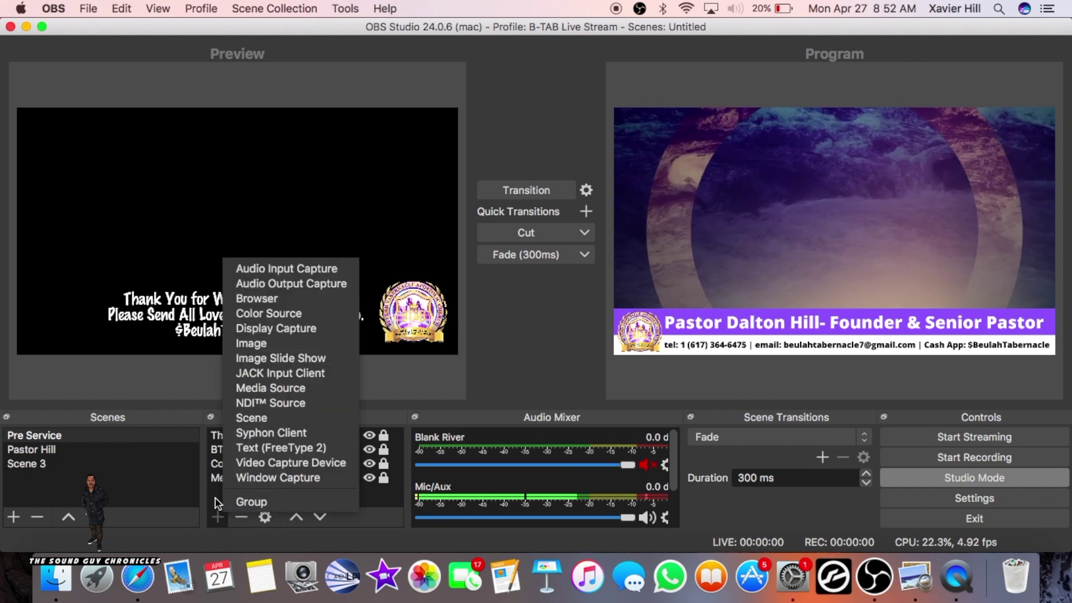
{"action": "left_click", "coordinate": [262, 447]}
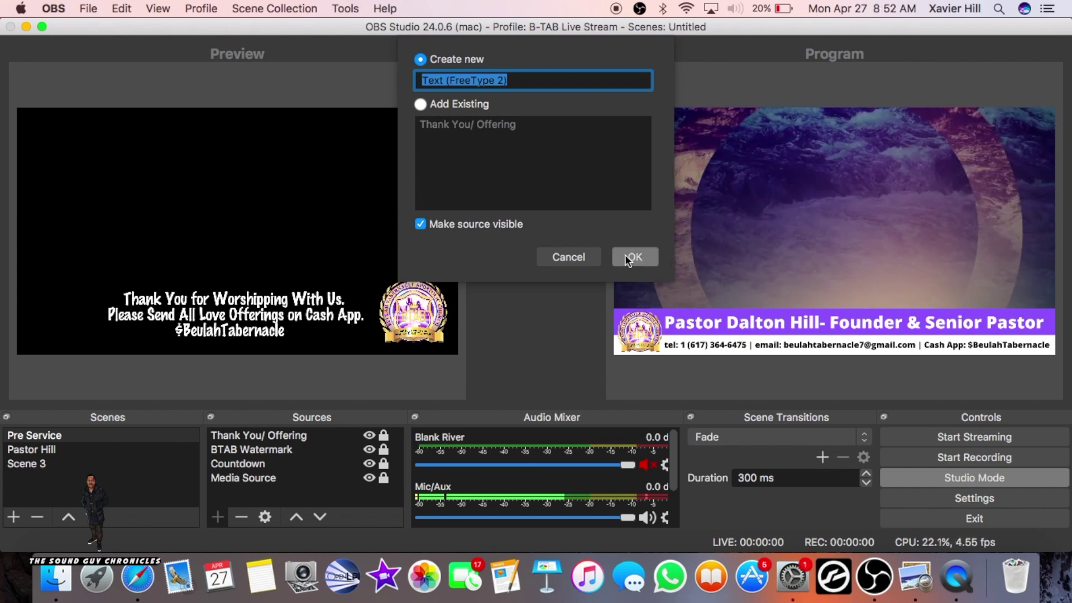
{"action": "type", "text": "this is a"}
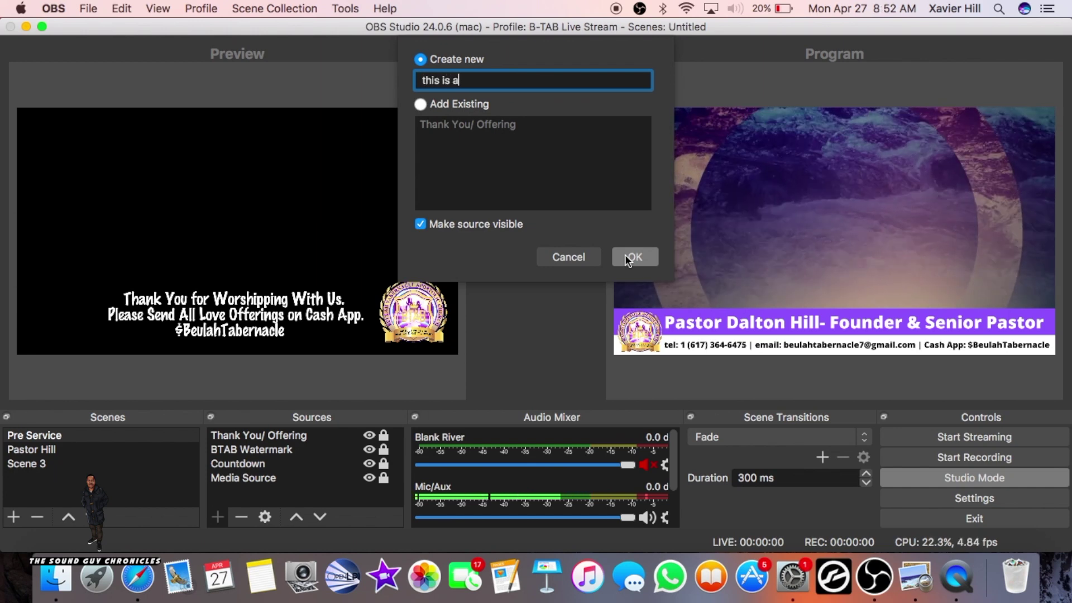
{"action": "type", "text": " test"}
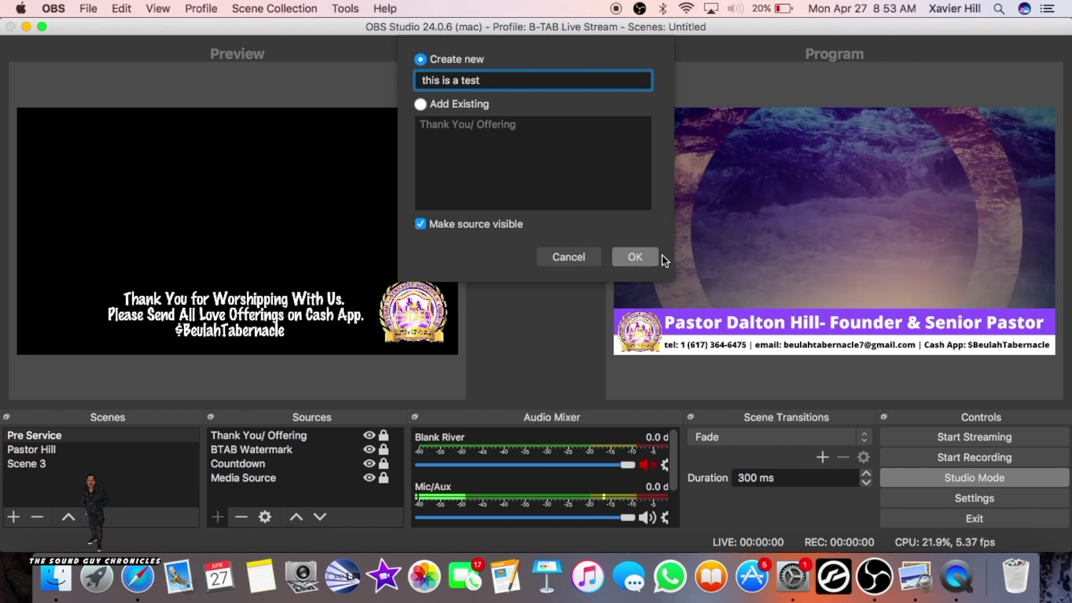
{"action": "left_click", "coordinate": [637, 258]}
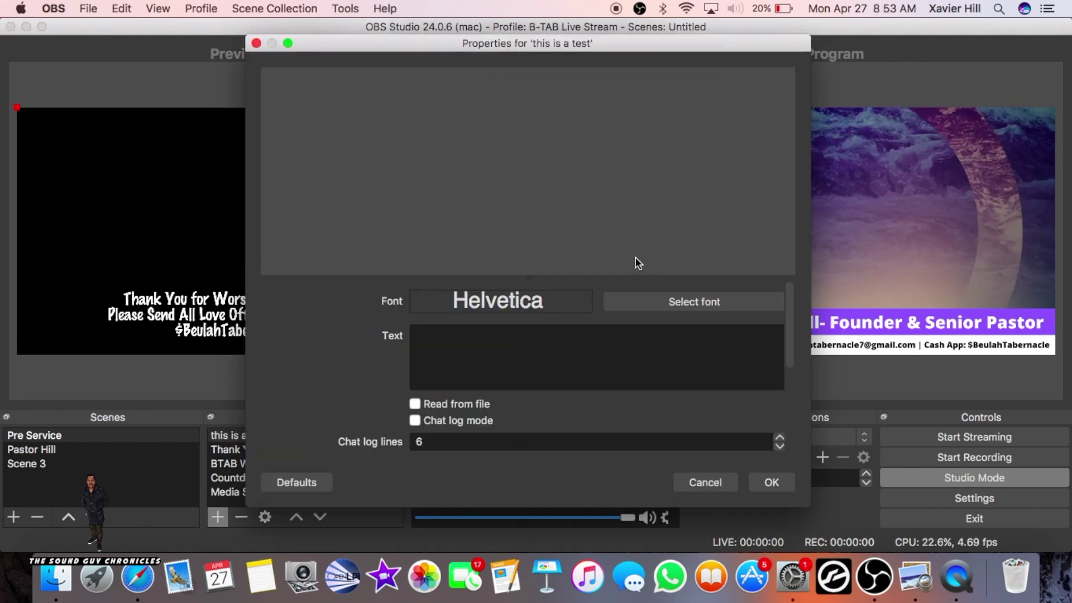
Set the new source's text to "test" and enlarge it to about a fifth of the preview canvas width
{"action": "left_click", "coordinate": [544, 350]}
{"action": "type", "text": "te"}
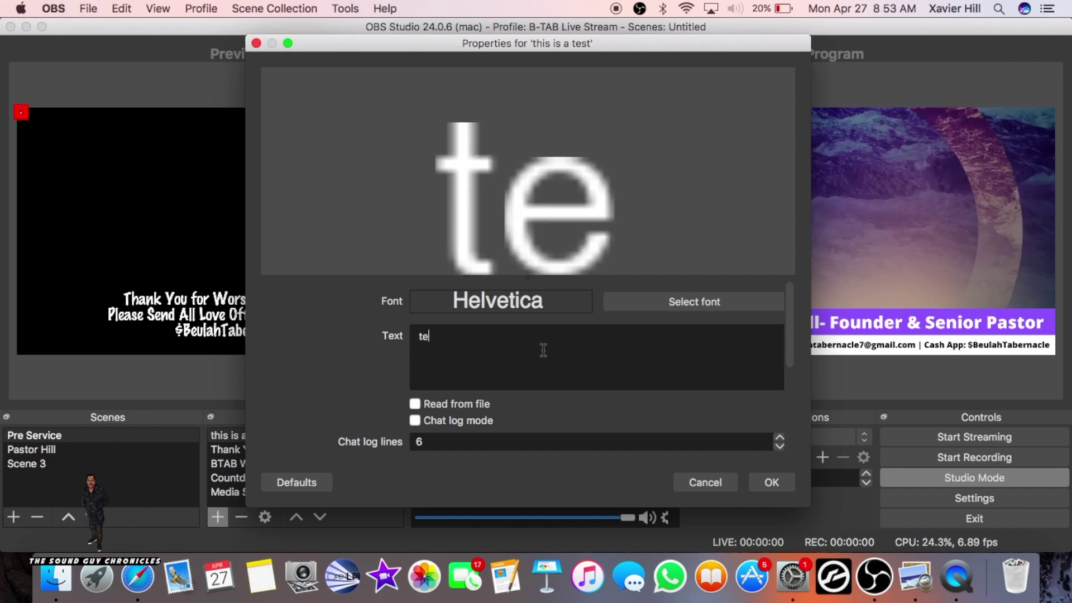
{"action": "type", "text": "st"}
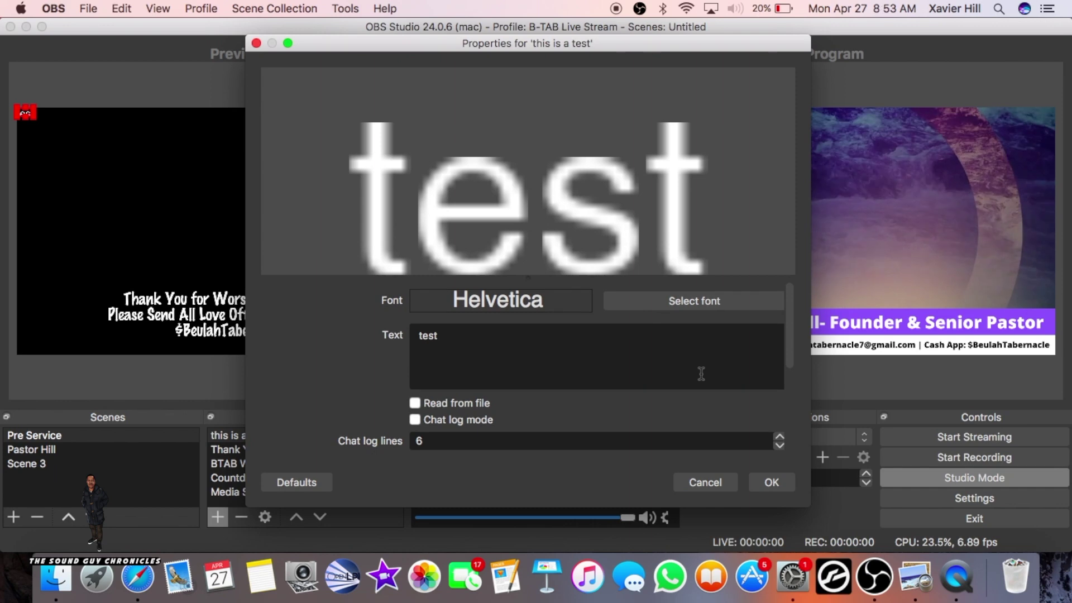
{"action": "left_click", "coordinate": [771, 483]}
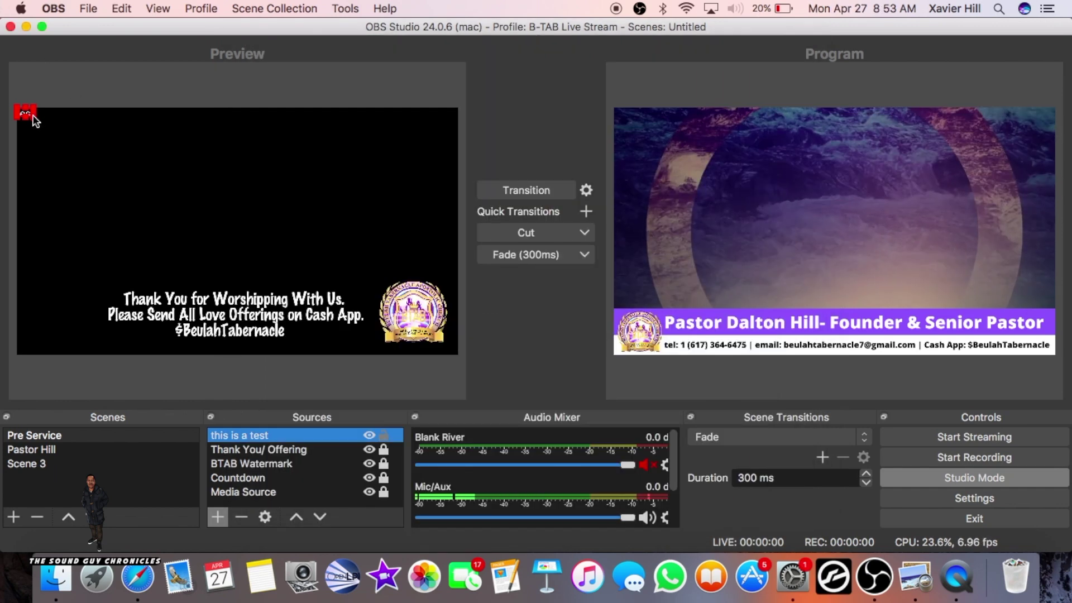
{"action": "left_click_drag", "start_coordinate": [36, 119], "coordinate": [90, 161]}
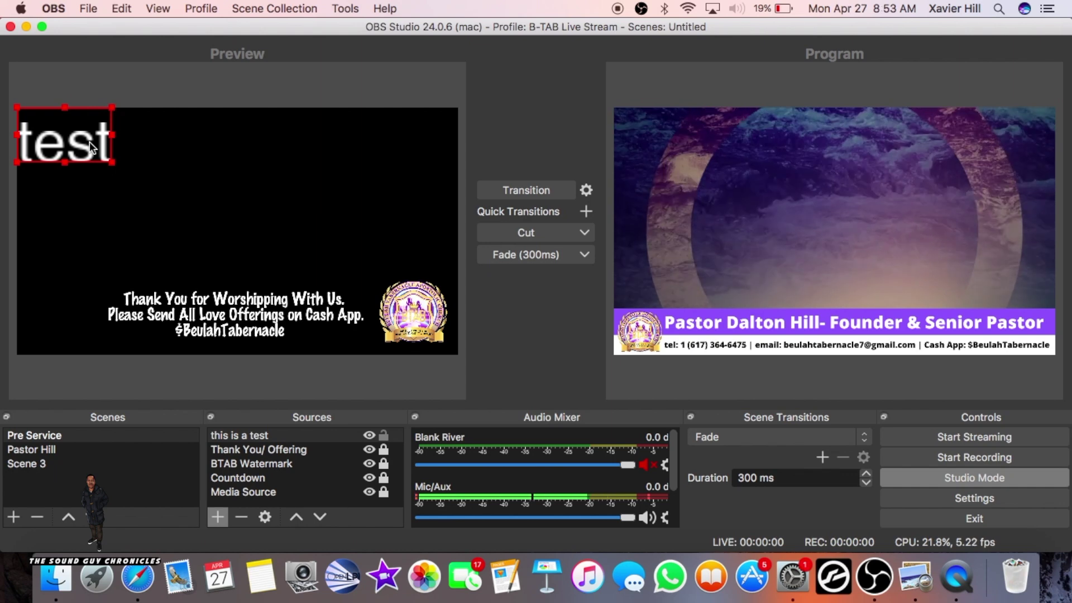
Remove the "this is a test" source from the Pre Service scene
{"action": "right_click", "coordinate": [256, 436]}
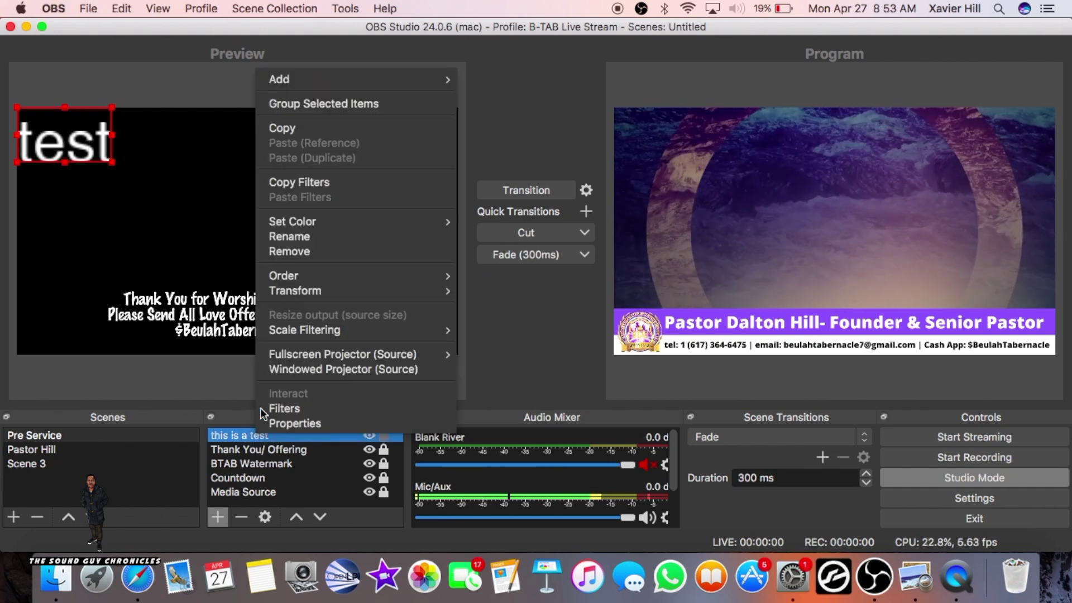
{"action": "left_click", "coordinate": [302, 252]}
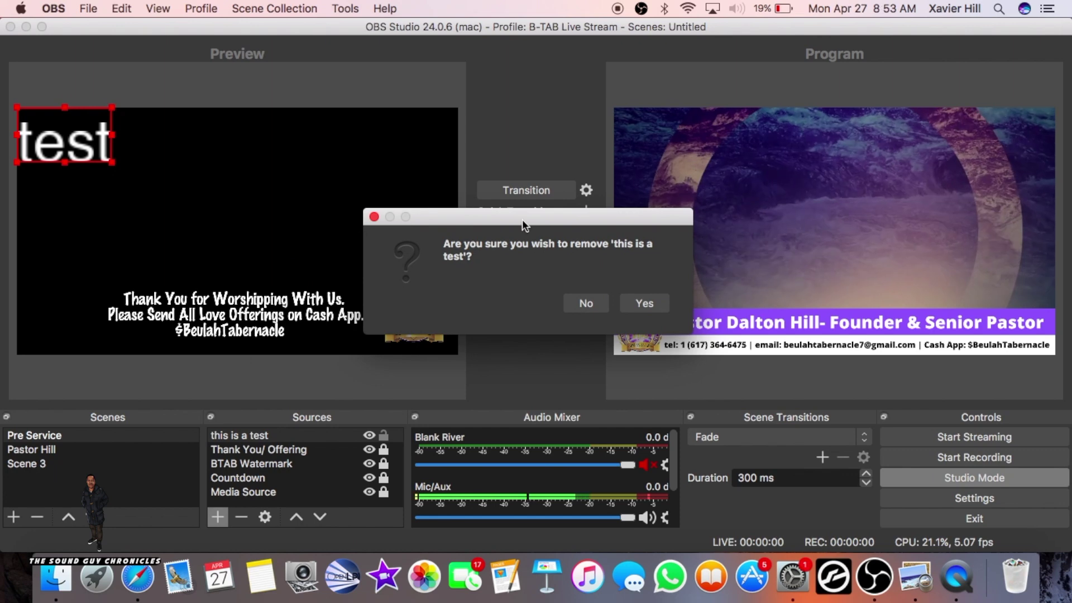
{"action": "left_click", "coordinate": [644, 303]}
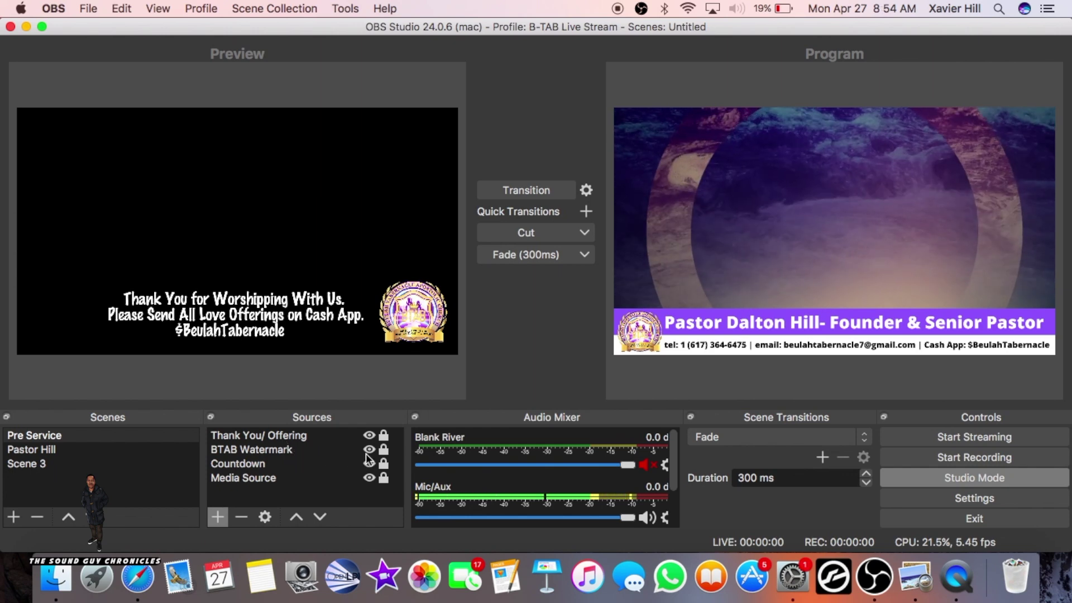
{"action": "left_click", "coordinate": [218, 516]}
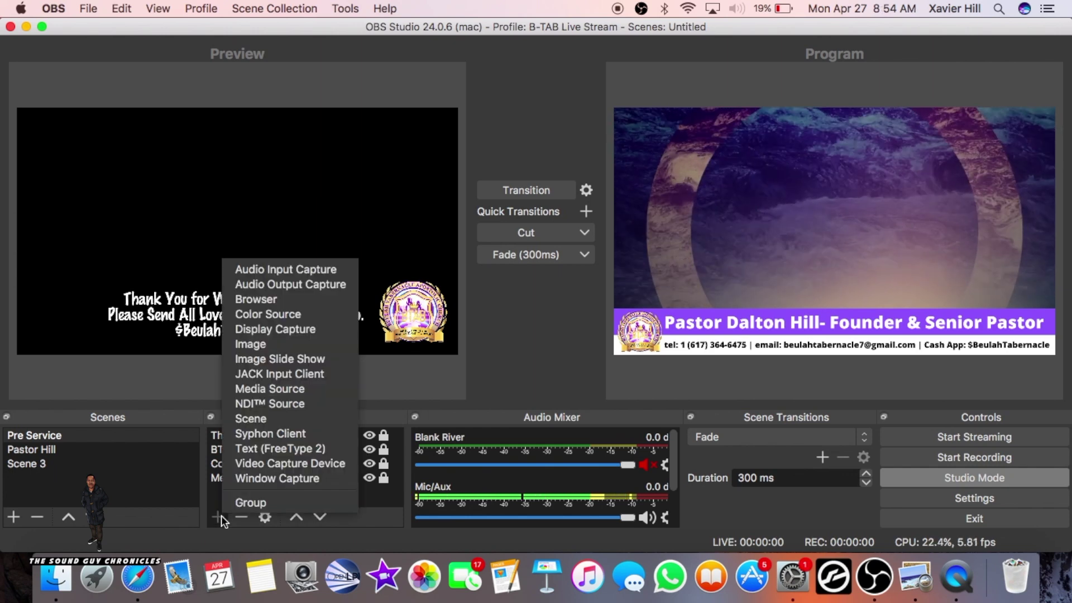
{"action": "left_click", "coordinate": [283, 344]}
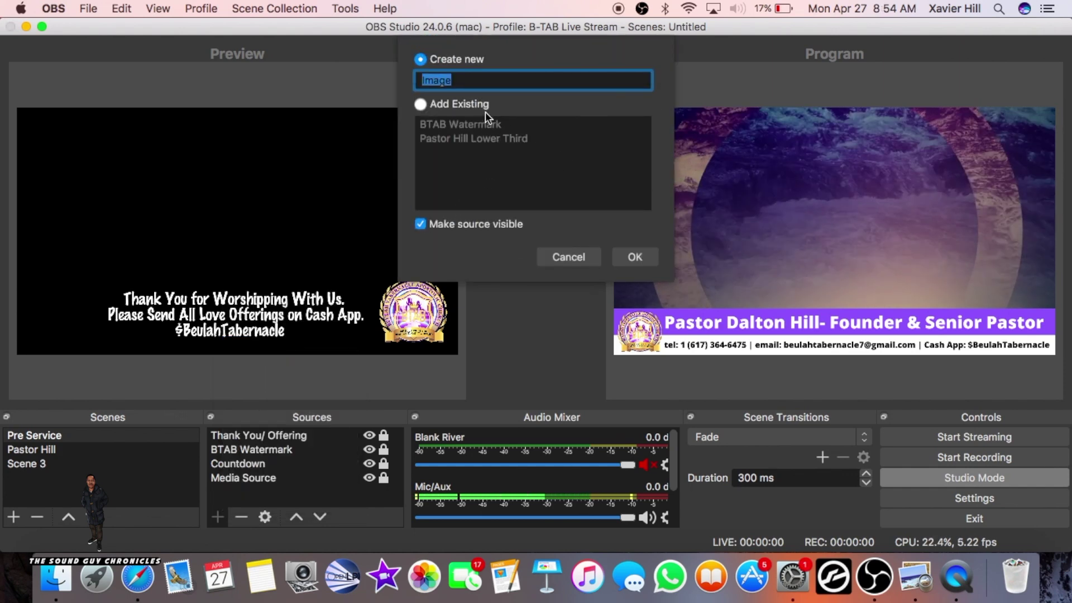
{"action": "left_click", "coordinate": [568, 257]}
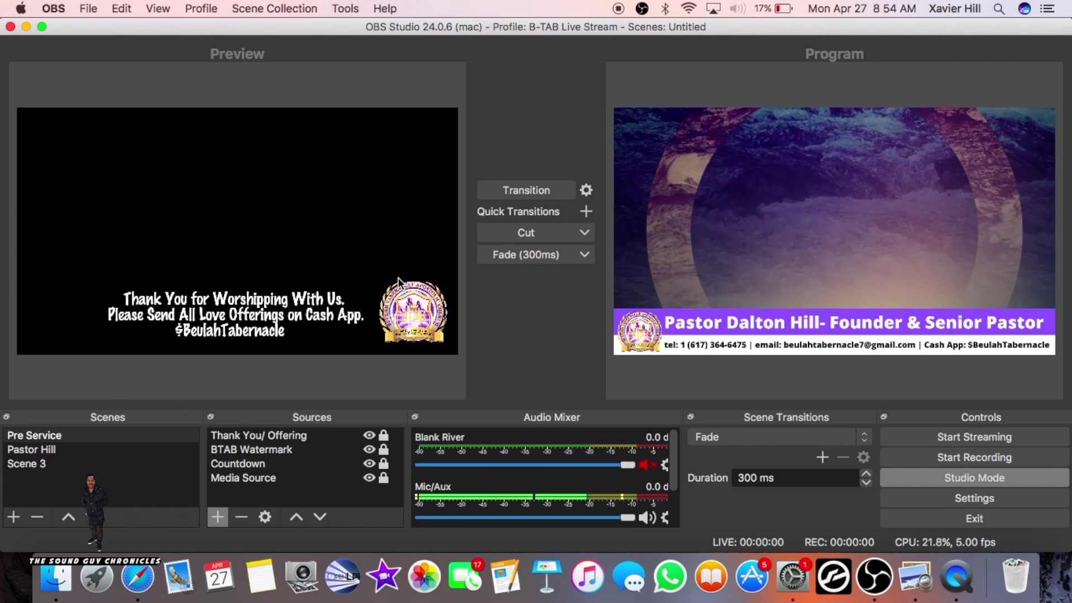
Select the Countdown source, then turn Studio Mode off and on again
{"action": "left_click", "coordinate": [299, 464]}
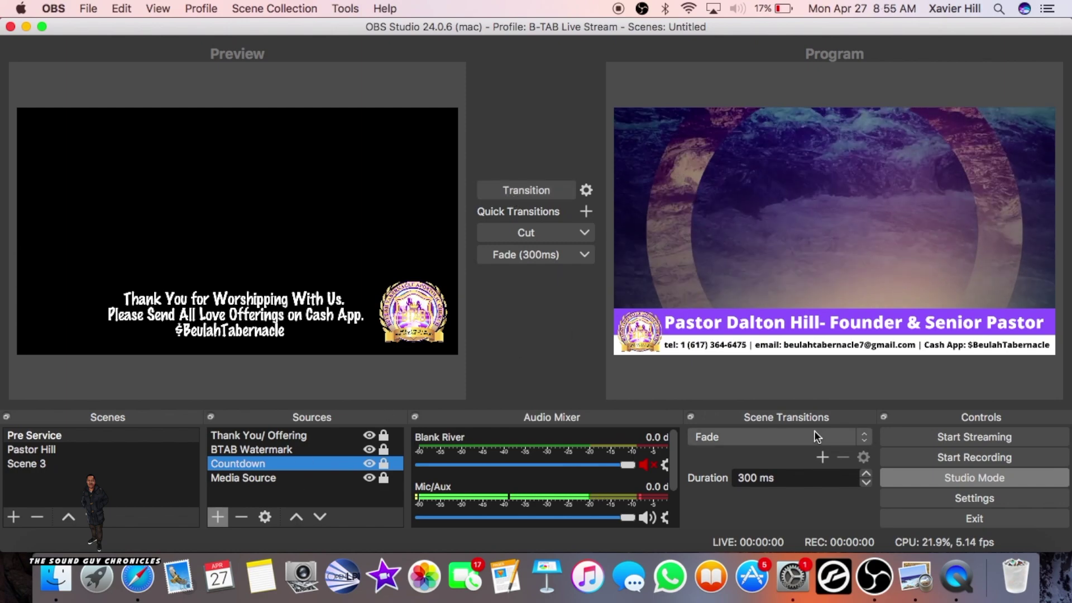
{"action": "left_click", "coordinate": [950, 476]}
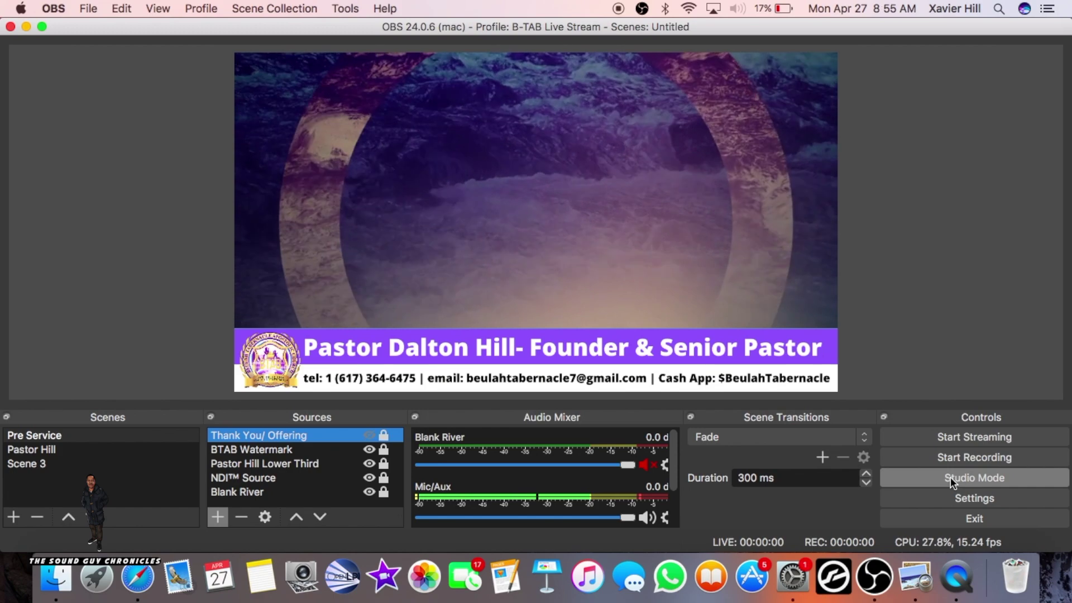
{"action": "left_click", "coordinate": [950, 477]}
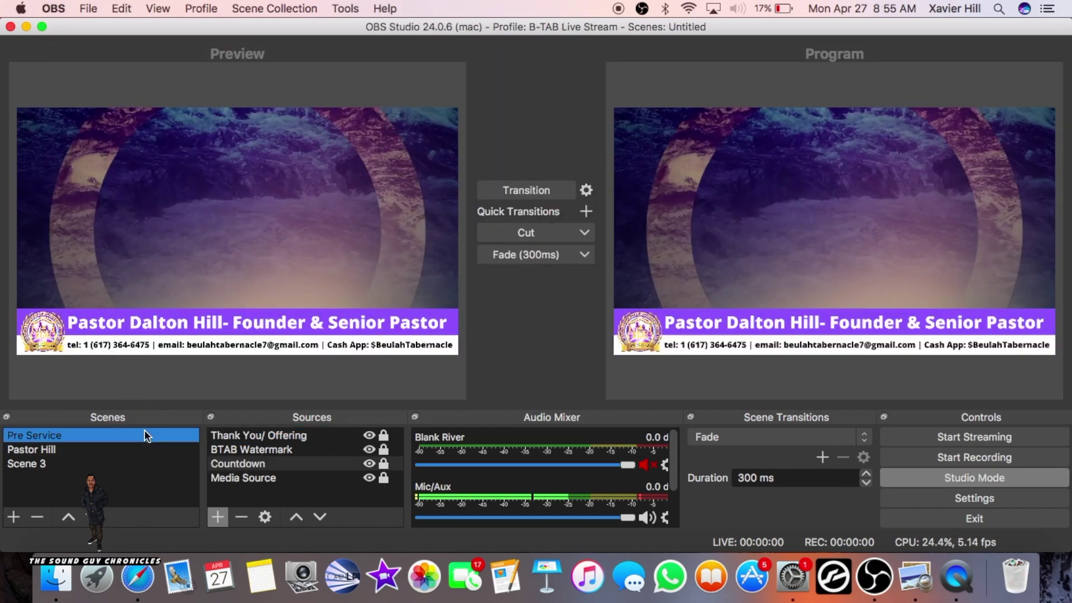
Load the Pre Service scene into the preview, select its Countdown source and transition the scene to the program output
{"action": "left_click", "coordinate": [142, 434]}
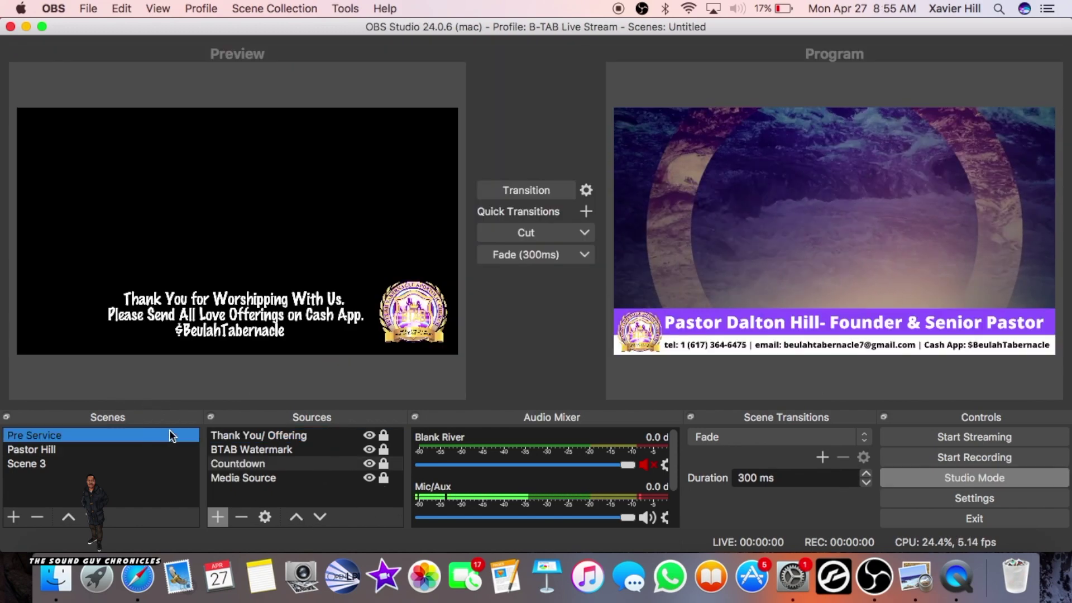
{"action": "left_click", "coordinate": [334, 464]}
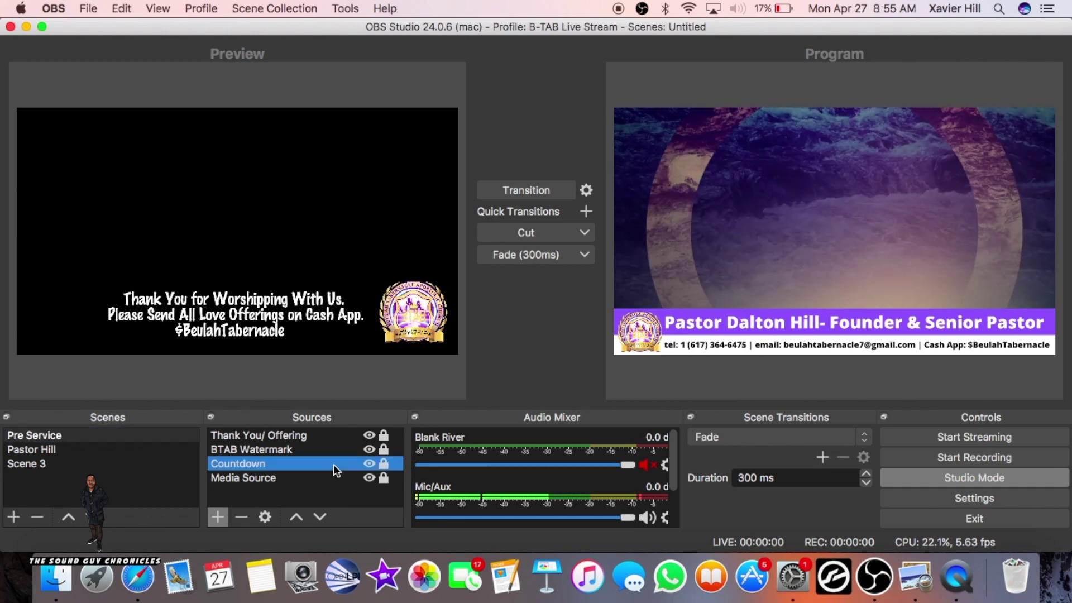
{"action": "left_click", "coordinate": [519, 191]}
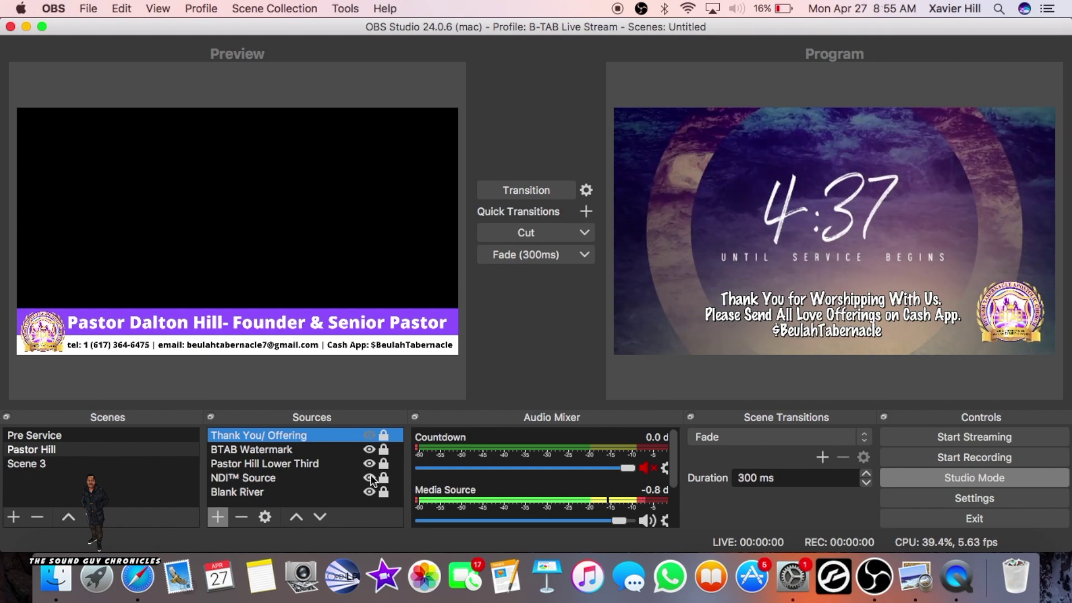
Hide the Countdown source in the Pre Service scene and transition the change to the program output
{"action": "left_click", "coordinate": [117, 434]}
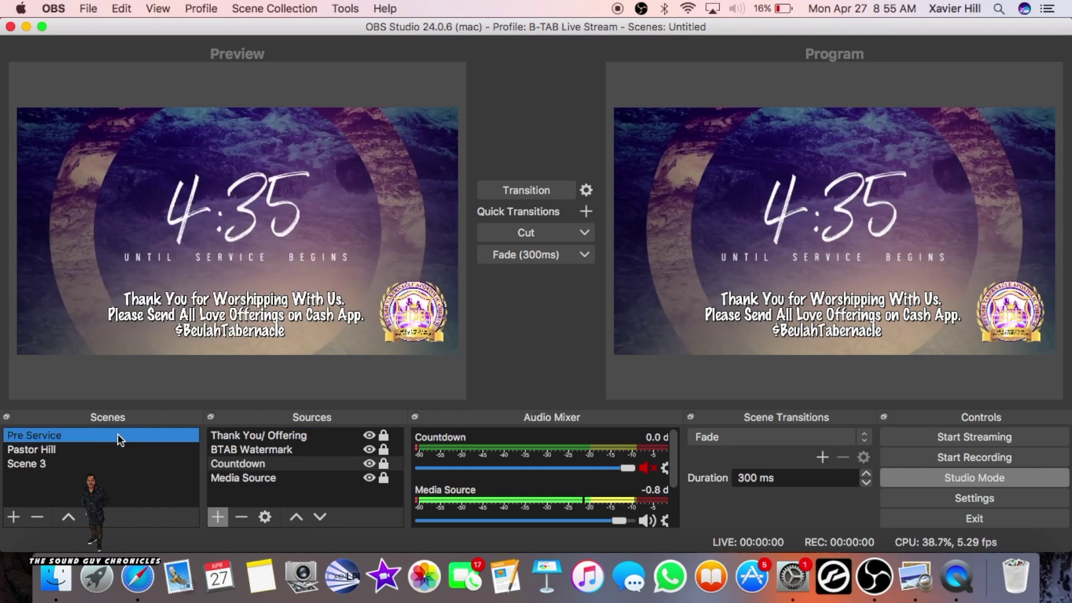
{"action": "left_click", "coordinate": [368, 465]}
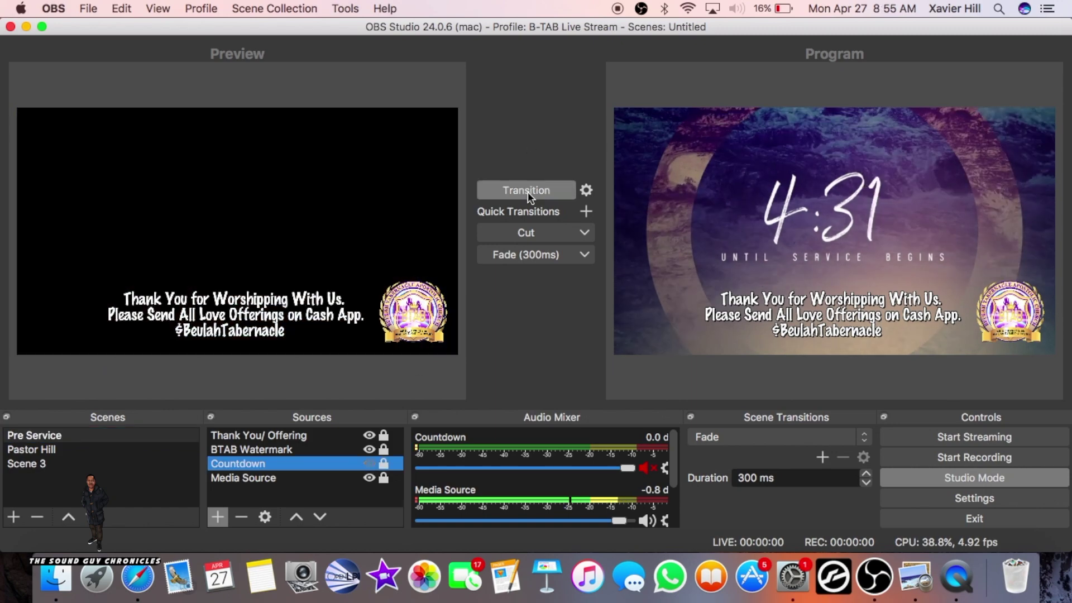
{"action": "left_click", "coordinate": [528, 192]}
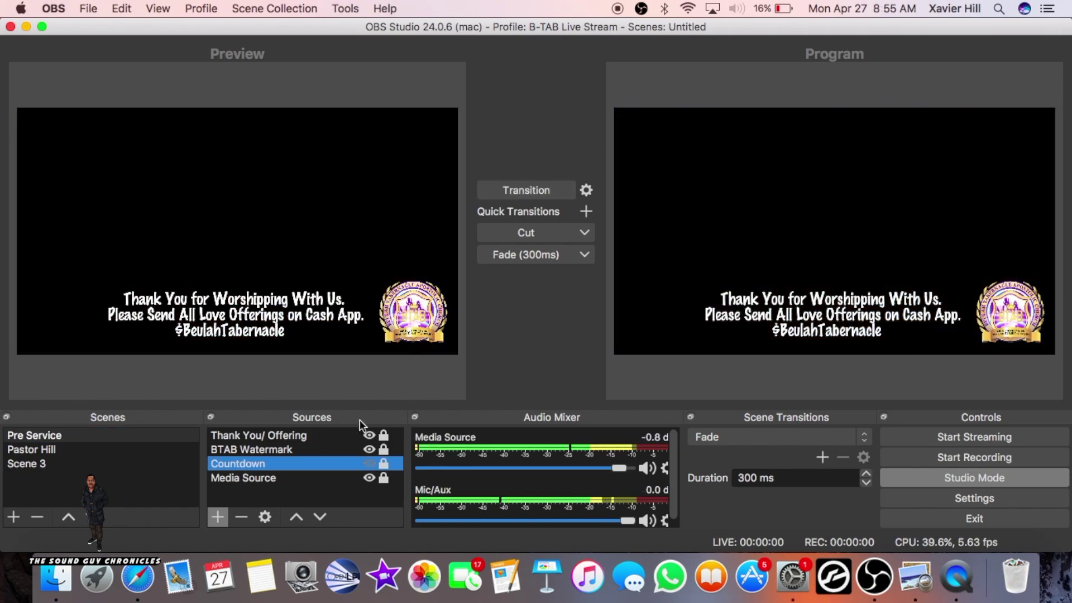
Switch to Safari, browse the church countdown videos on WorshipHouse Media and open the River Wild Countdown product page
{"action": "left_click", "coordinate": [139, 587]}
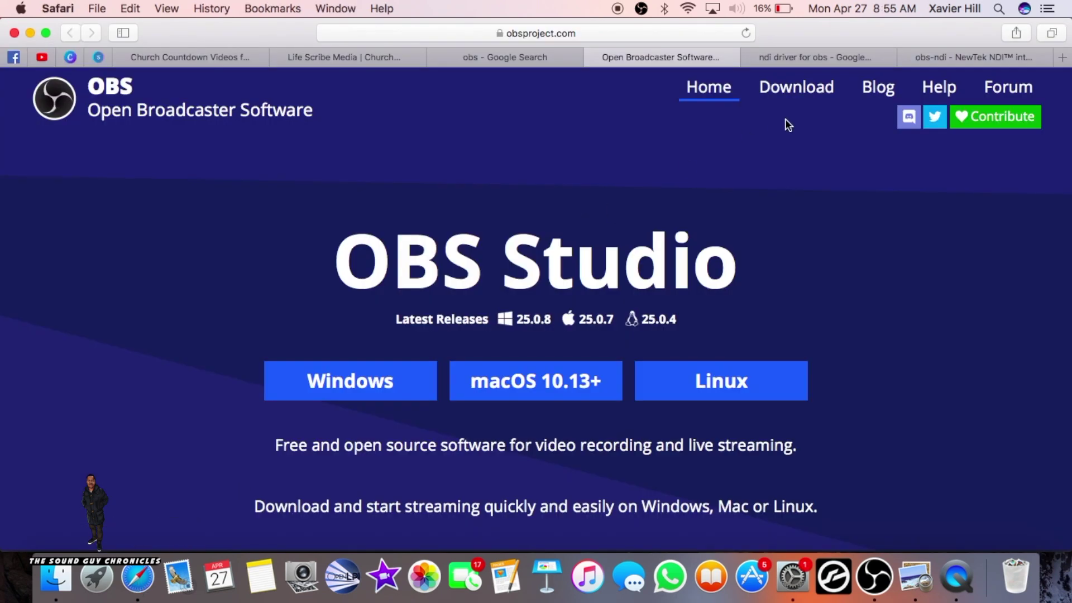
{"action": "left_click", "coordinate": [201, 55]}
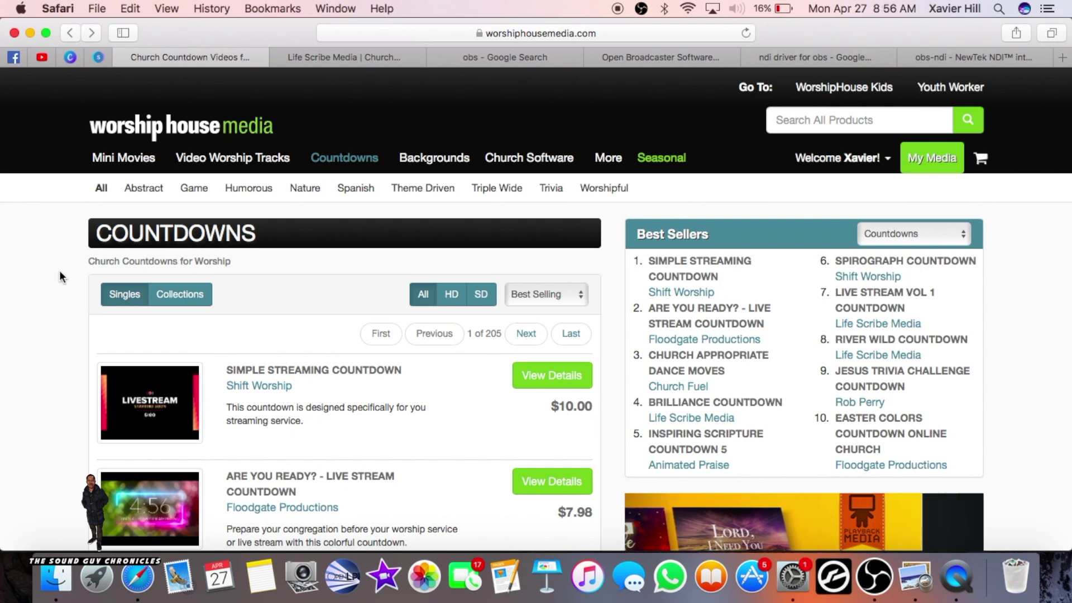
{"action": "scroll", "coordinate": [60, 270], "scroll_direction": "down", "scroll_amount": 5}
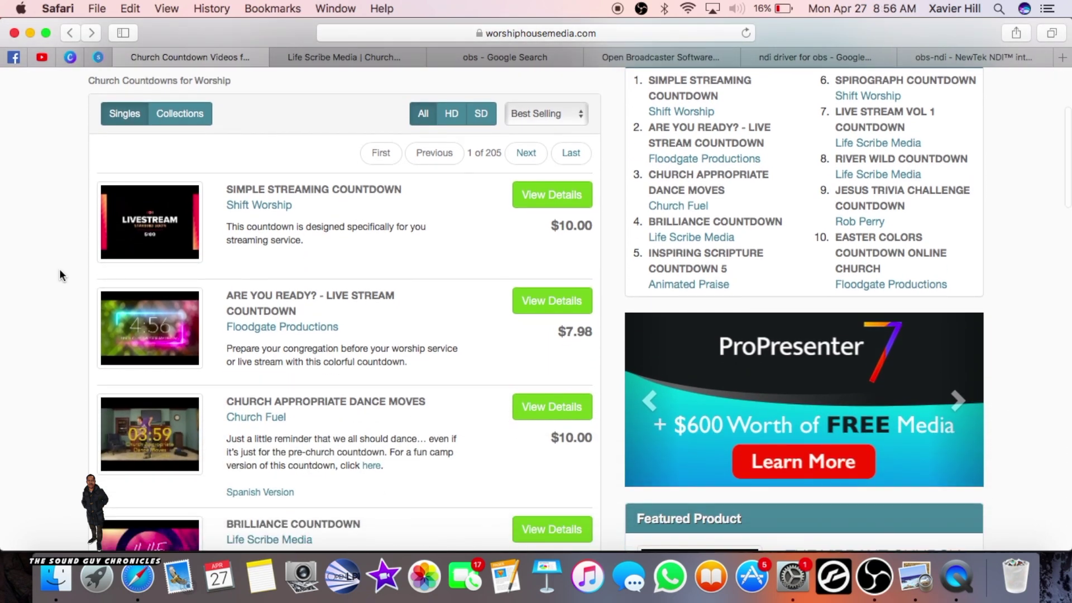
{"action": "scroll", "coordinate": [59, 269], "scroll_direction": "down", "scroll_amount": 1}
{"action": "scroll", "coordinate": [60, 269], "scroll_direction": "down", "scroll_amount": 3}
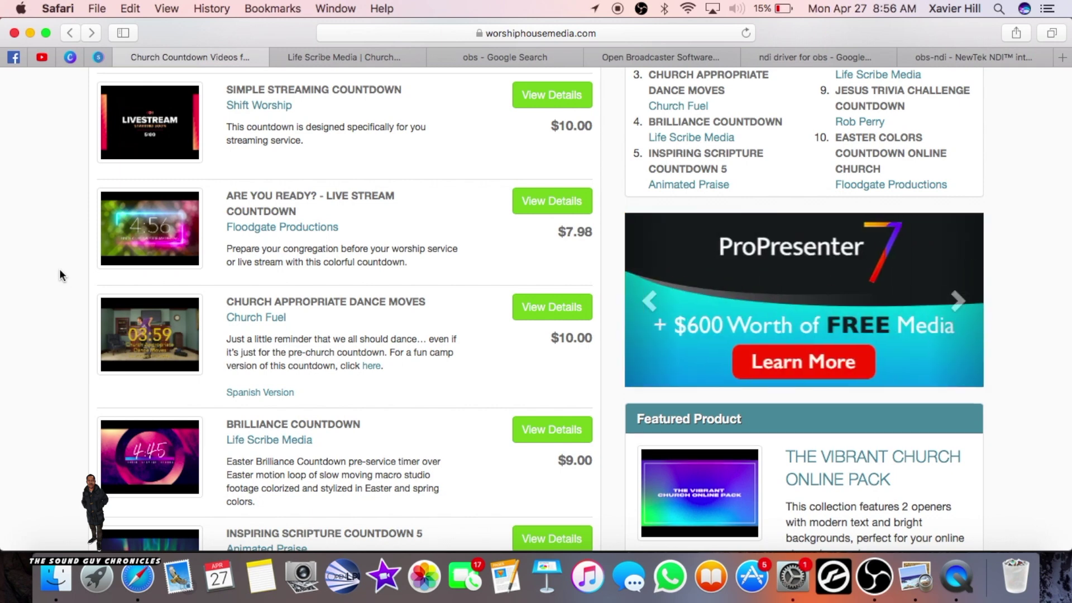
{"action": "scroll", "coordinate": [59, 269], "scroll_direction": "down", "scroll_amount": 5}
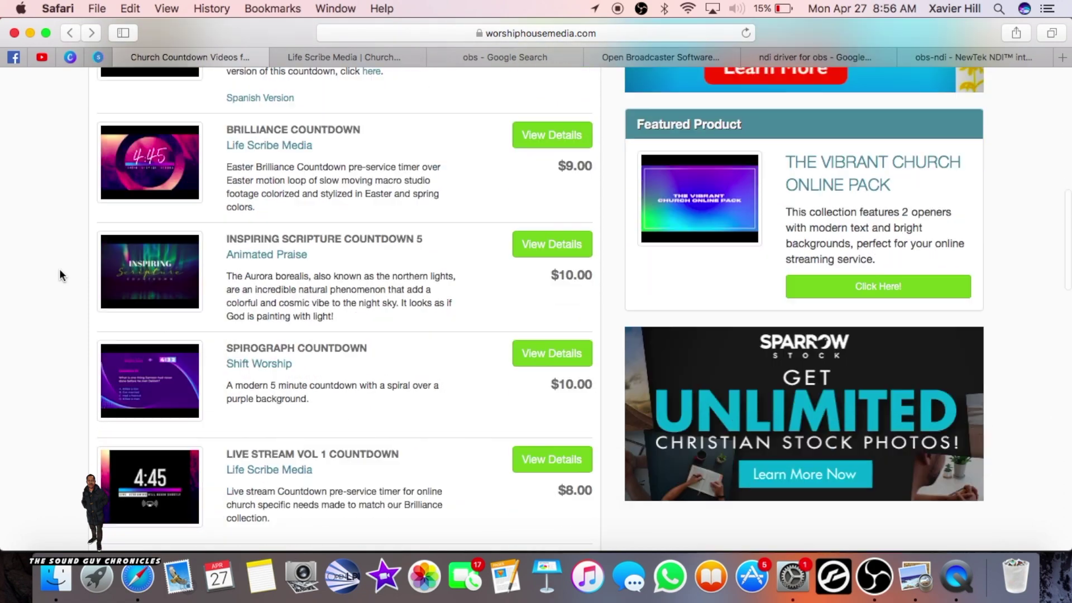
{"action": "scroll", "coordinate": [60, 269], "scroll_direction": "down", "scroll_amount": 4}
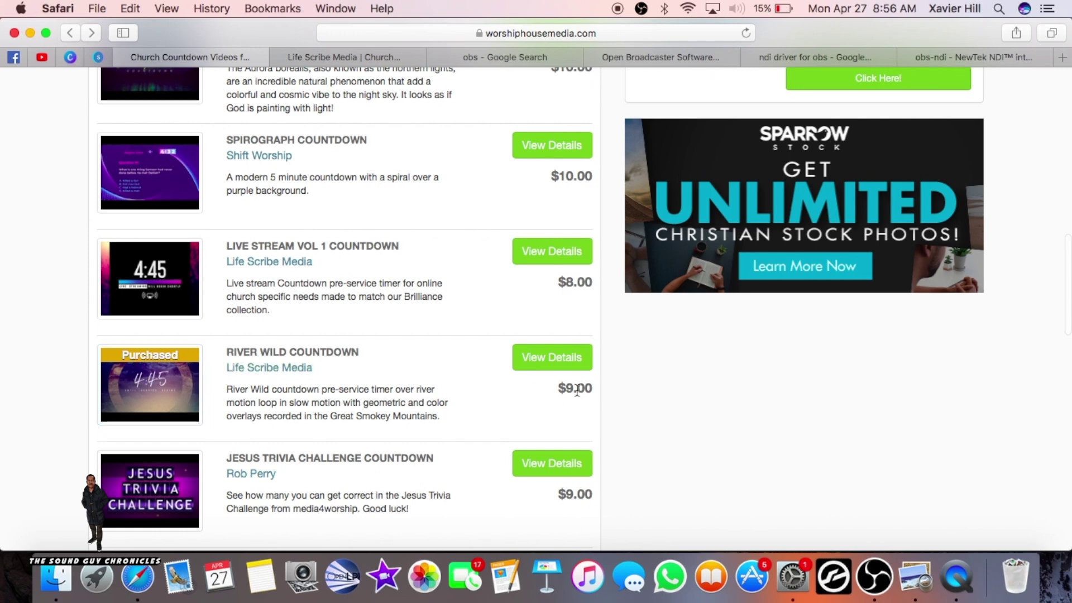
{"action": "left_click", "coordinate": [295, 353]}
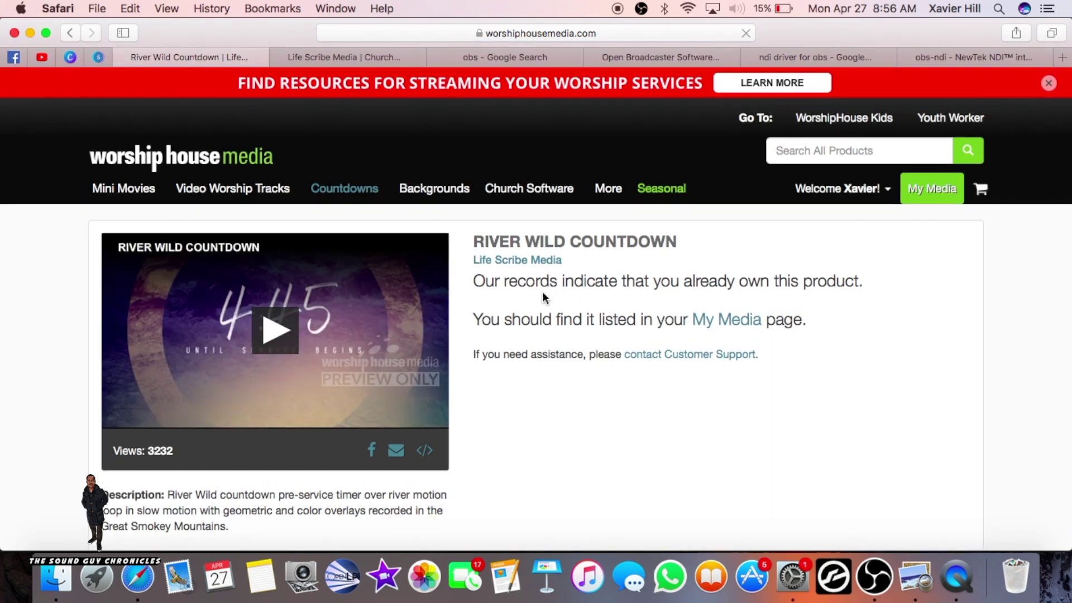
Look through the River Wild Countdown page and the producer's other countdowns, dismiss the low-battery notification and switch back to OBS Studio
{"action": "scroll", "coordinate": [500, 386], "scroll_direction": "down", "scroll_amount": 5}
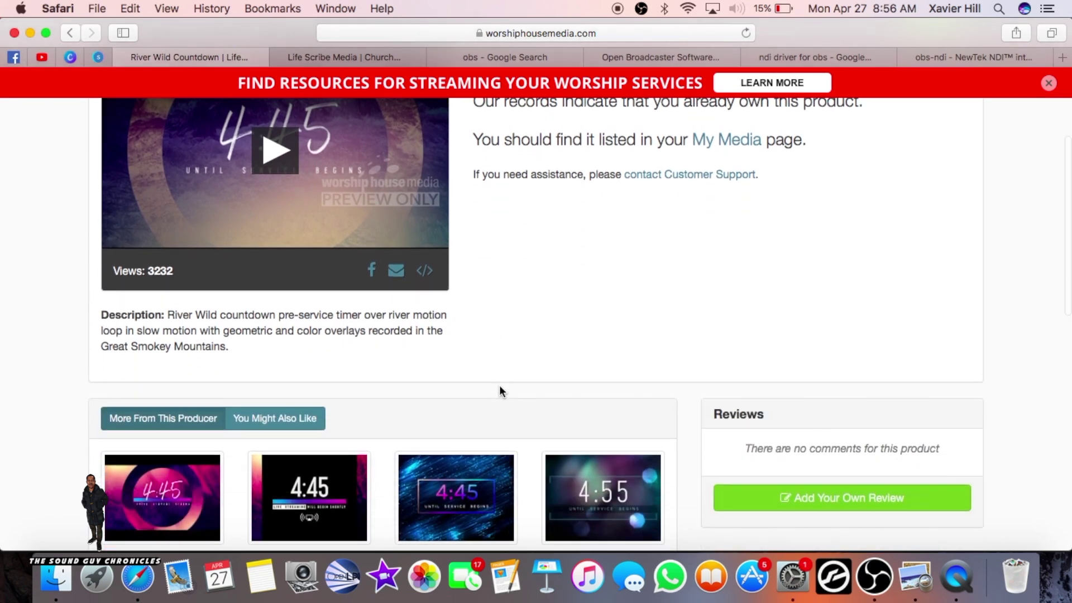
{"action": "scroll", "coordinate": [499, 384], "scroll_direction": "down", "scroll_amount": 3}
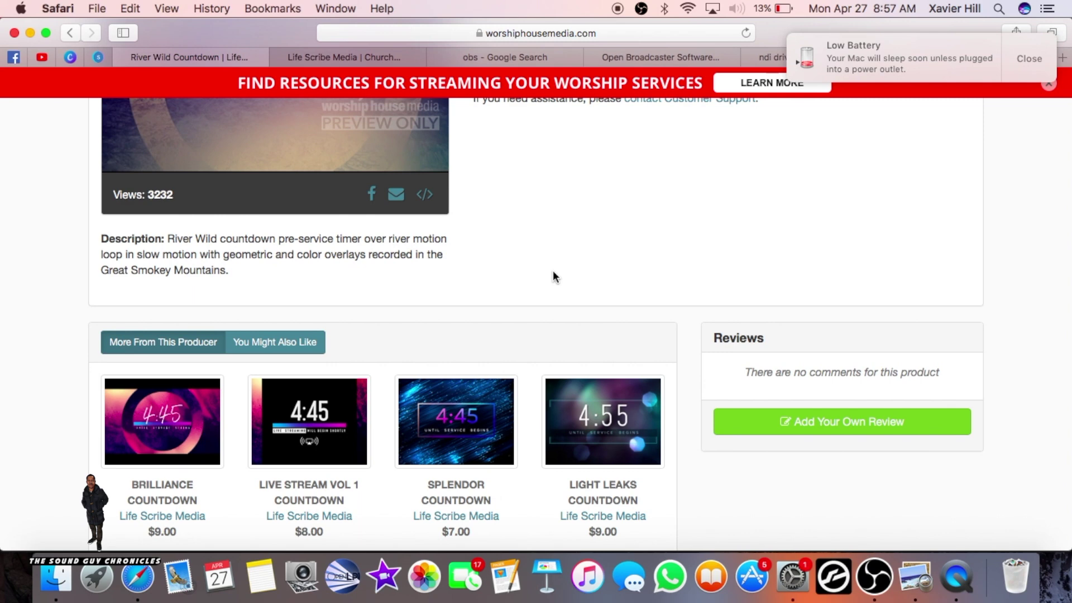
{"action": "left_click", "coordinate": [1034, 58]}
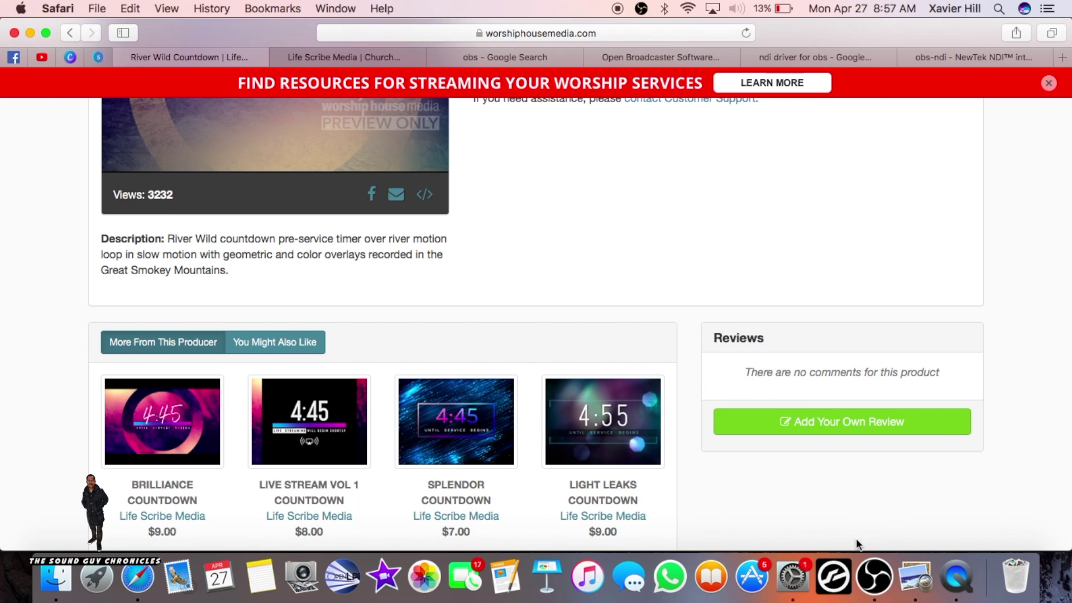
{"action": "left_click", "coordinate": [875, 581]}
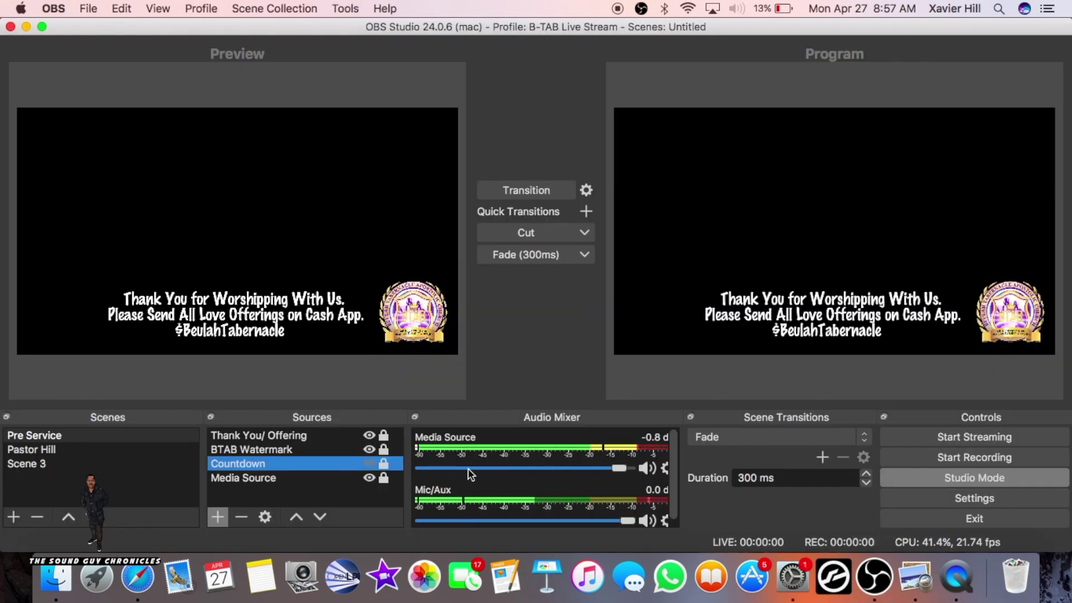
{"action": "left_click", "coordinate": [213, 517]}
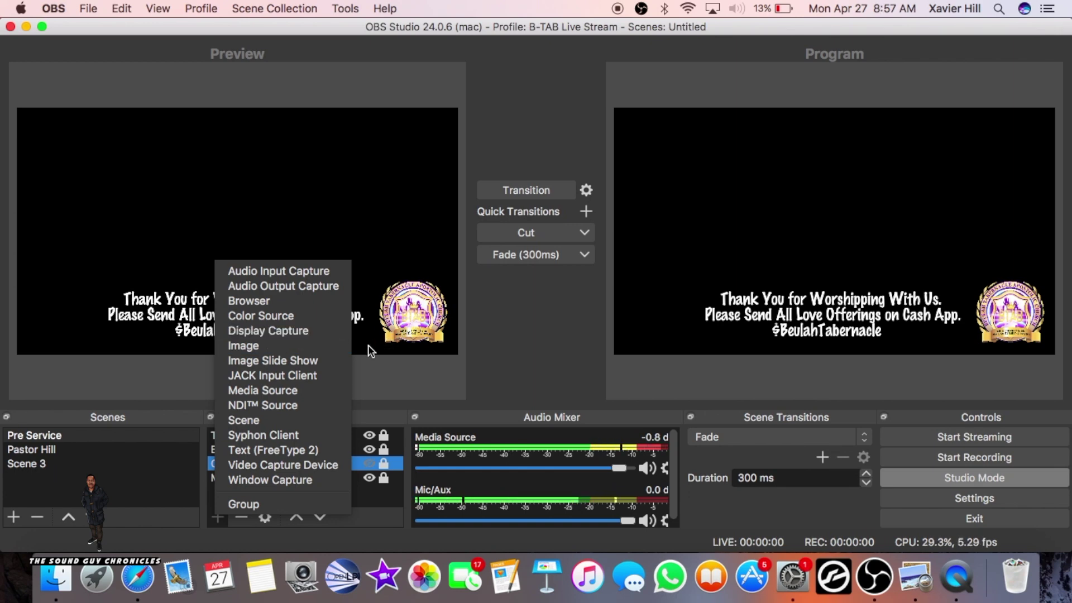
{"action": "left_click", "coordinate": [290, 390]}
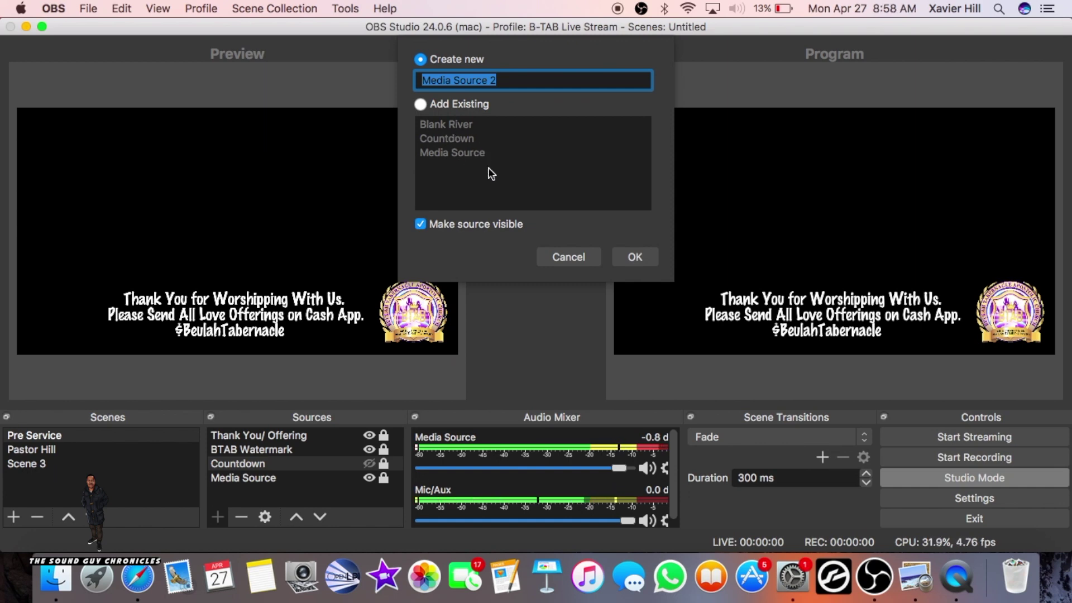
{"action": "left_click", "coordinate": [560, 257]}
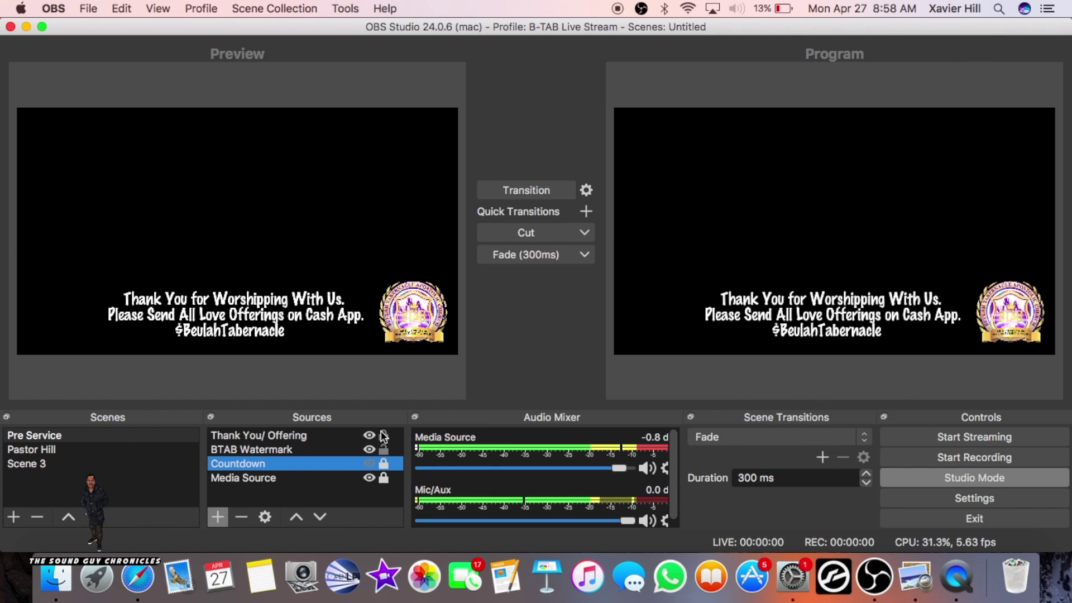
Lock the BTAB Watermark and Thank You/ Offering sources, and hide and show the watermark twice in the preview
{"action": "left_click", "coordinate": [387, 451]}
{"action": "left_click", "coordinate": [384, 435]}
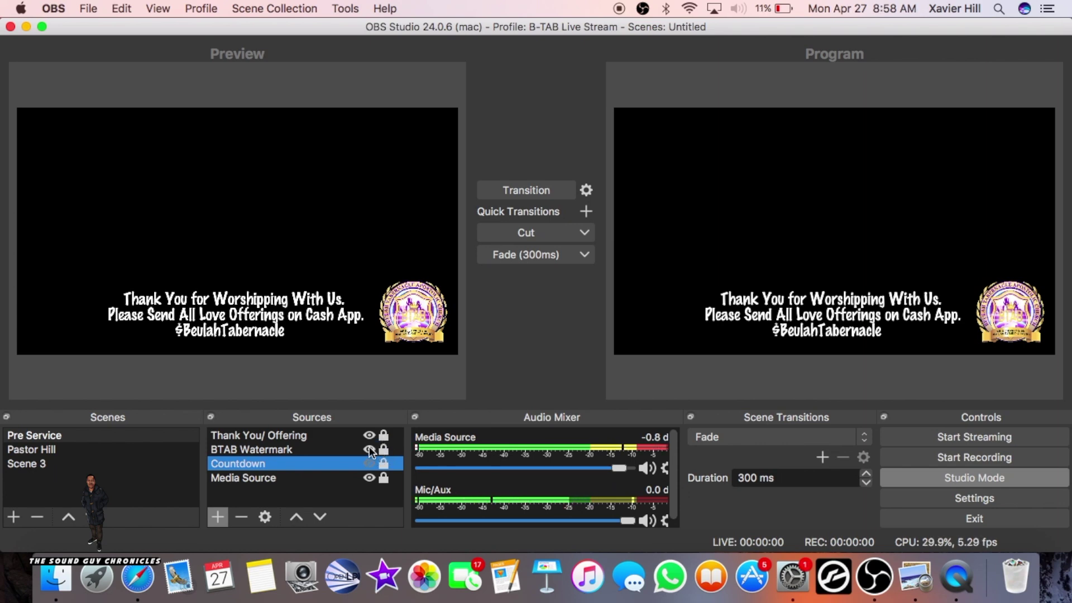
{"action": "left_click", "coordinate": [369, 449]}
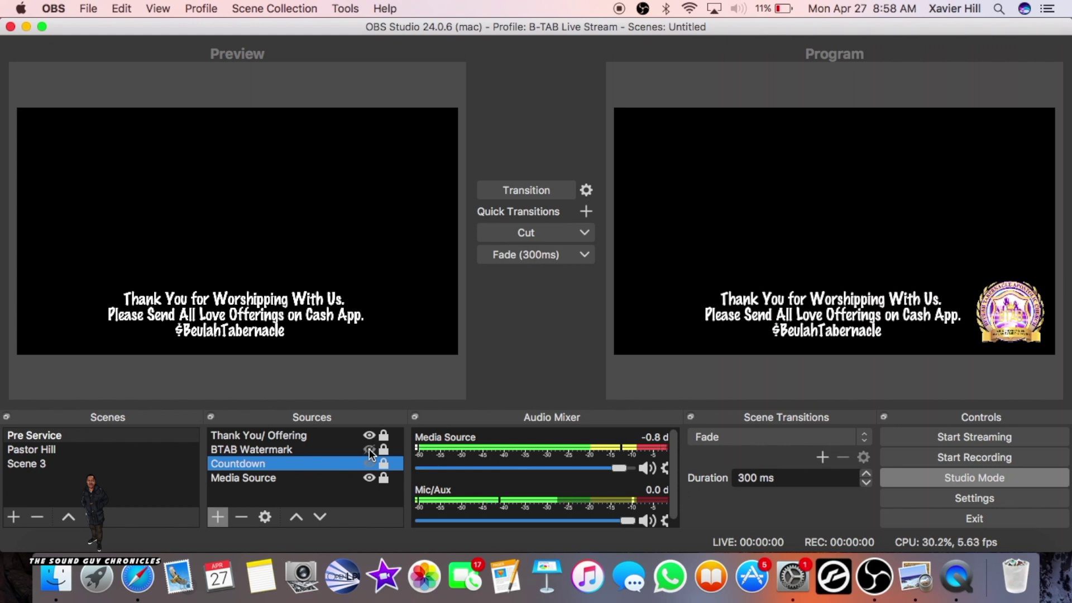
{"action": "left_click", "coordinate": [370, 449]}
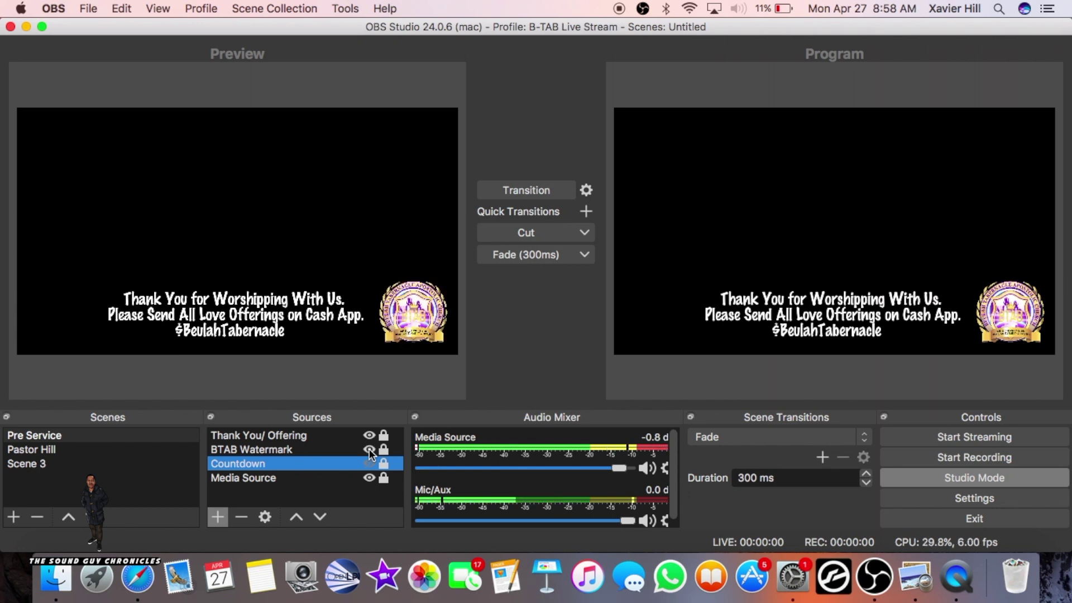
{"action": "left_click", "coordinate": [370, 449]}
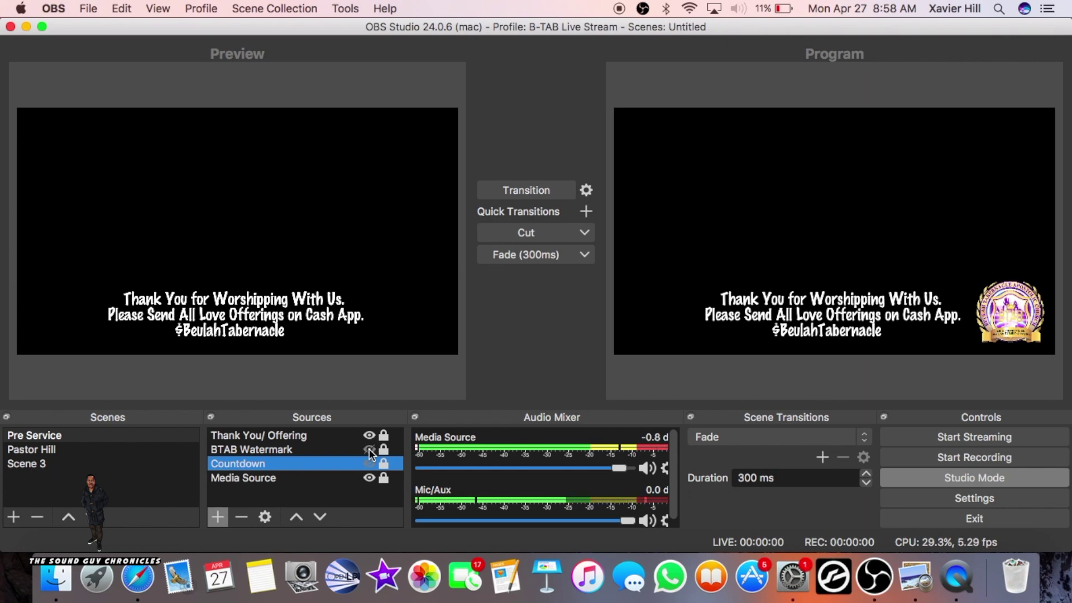
{"action": "left_click", "coordinate": [370, 449]}
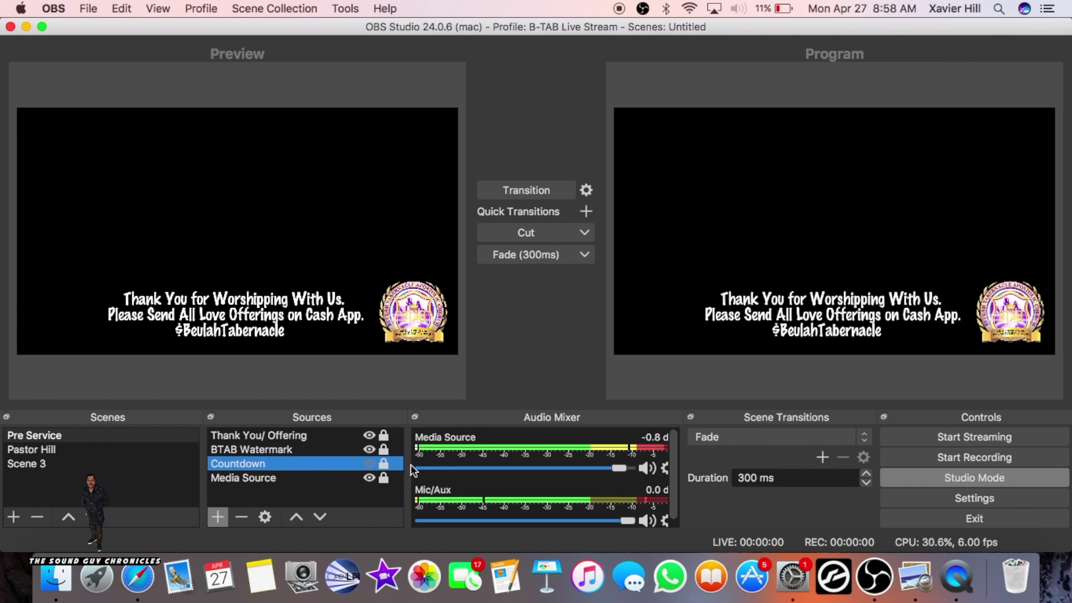
Make the Countdown source visible in the Pre Service scene and transition the change to the program output
{"action": "left_click", "coordinate": [673, 458]}
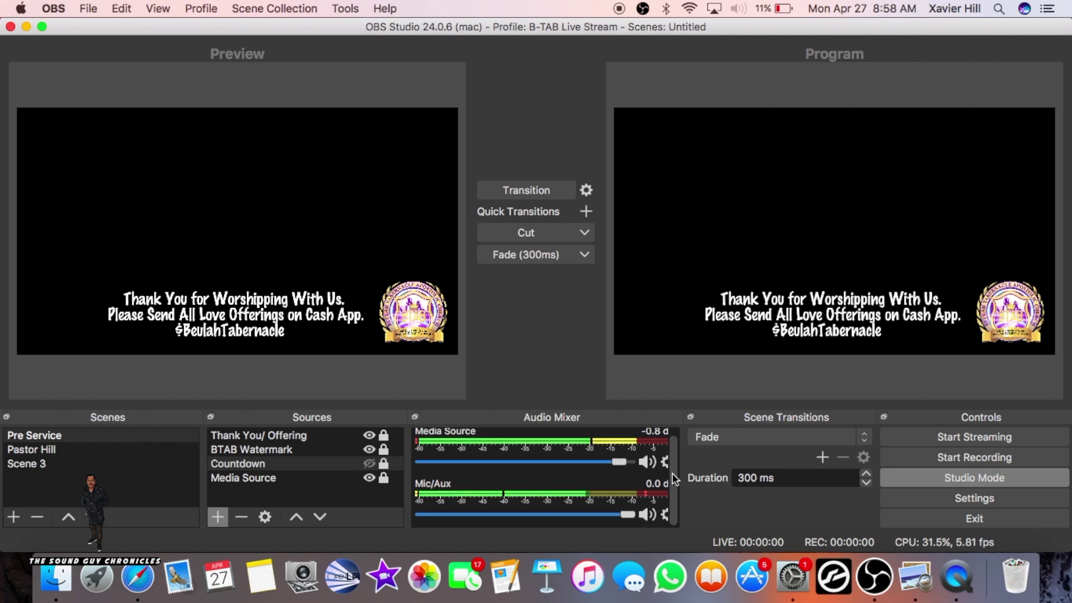
{"action": "left_click", "coordinate": [369, 463]}
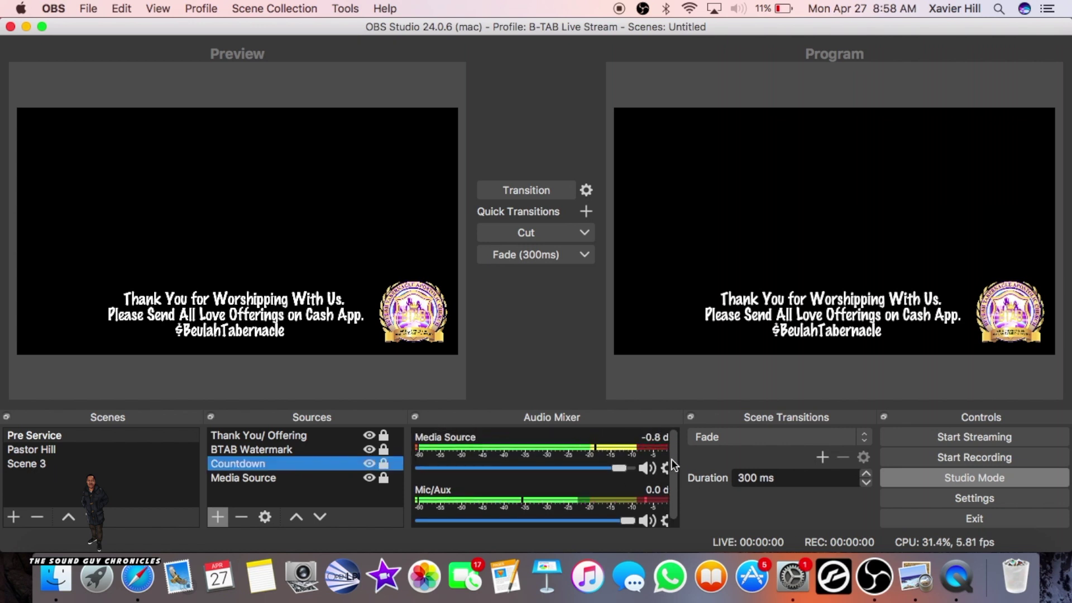
{"action": "left_click", "coordinate": [527, 190]}
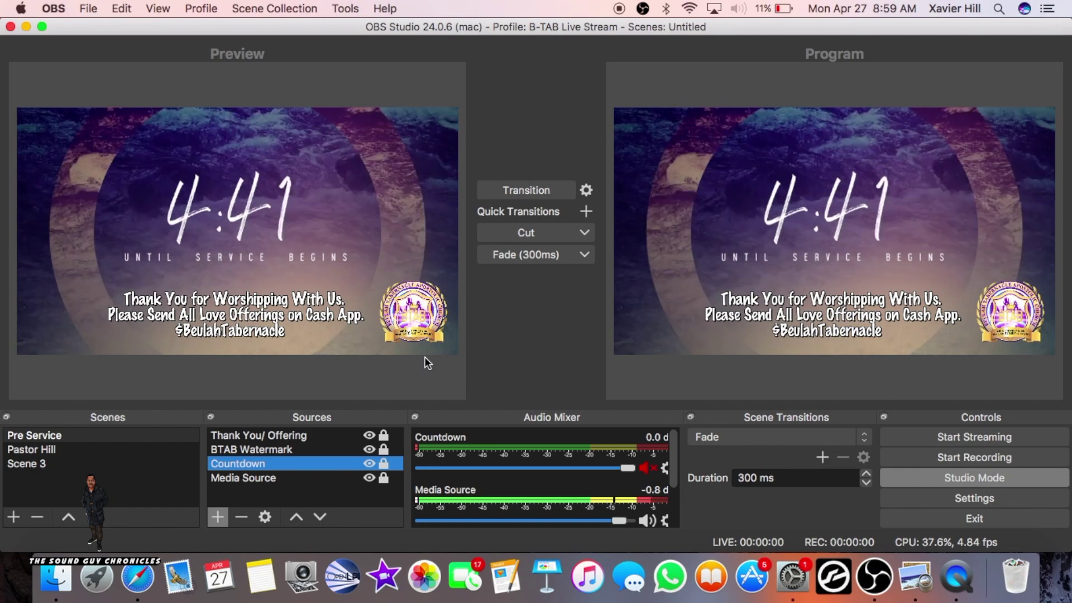
Load the pastor's scene into the preview
{"action": "left_click", "coordinate": [78, 445]}
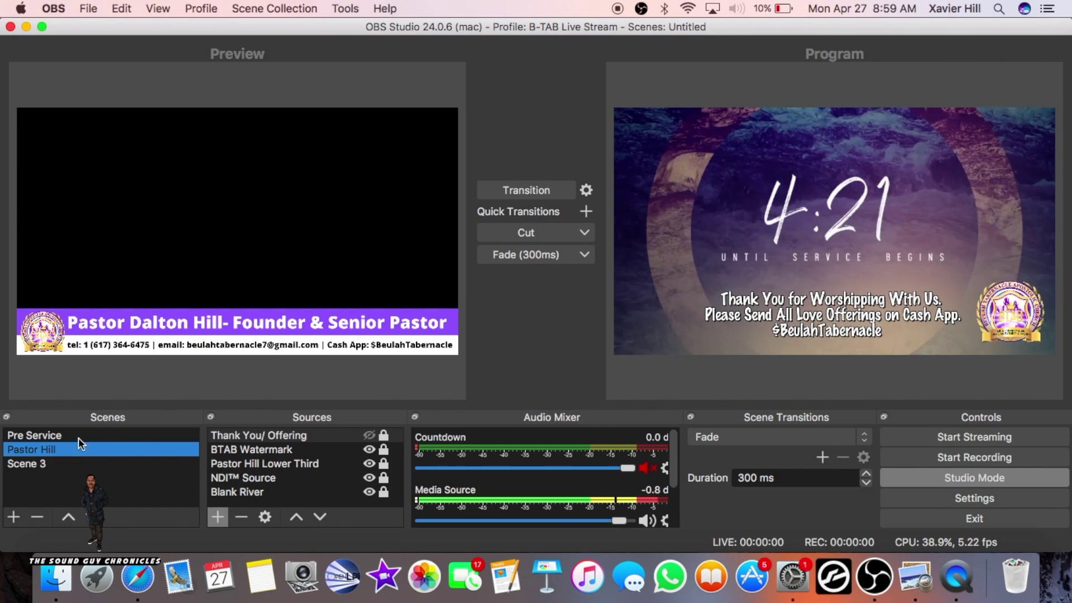
{"action": "left_click", "coordinate": [76, 433]}
{"action": "left_click", "coordinate": [72, 447]}
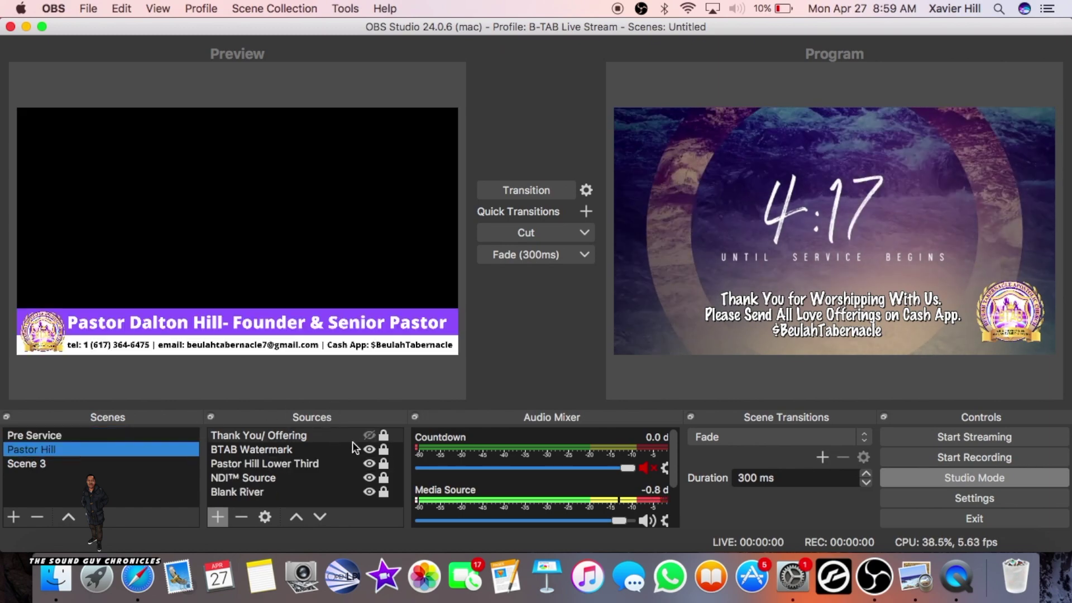
Show and hide the Thank You/ Offering text, and hide and show the BTAB Watermark and the pastor's lower third in turn
{"action": "left_click", "coordinate": [369, 436]}
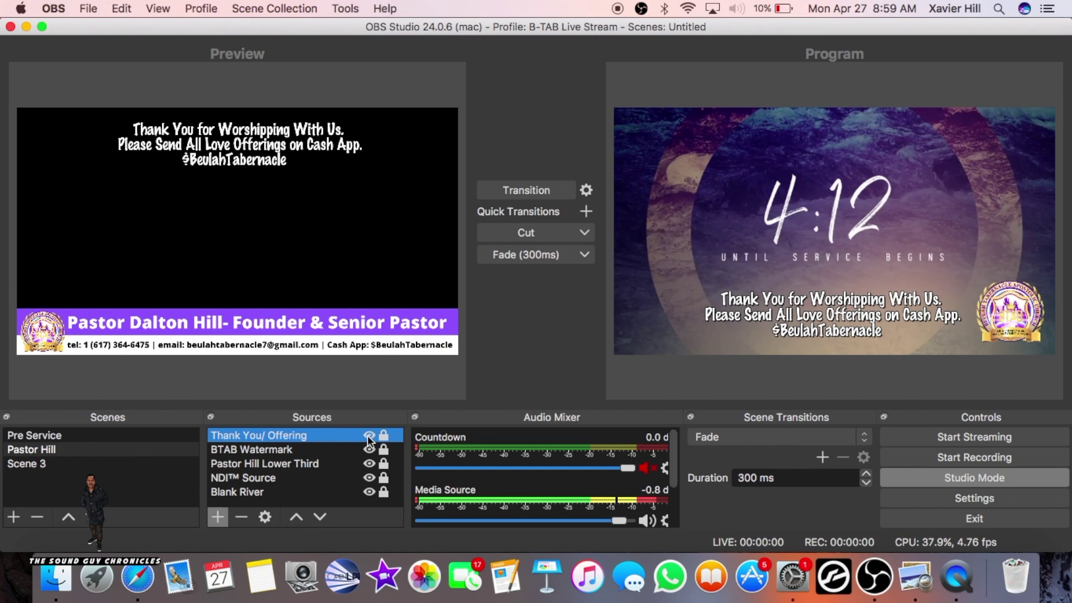
{"action": "left_click", "coordinate": [368, 436]}
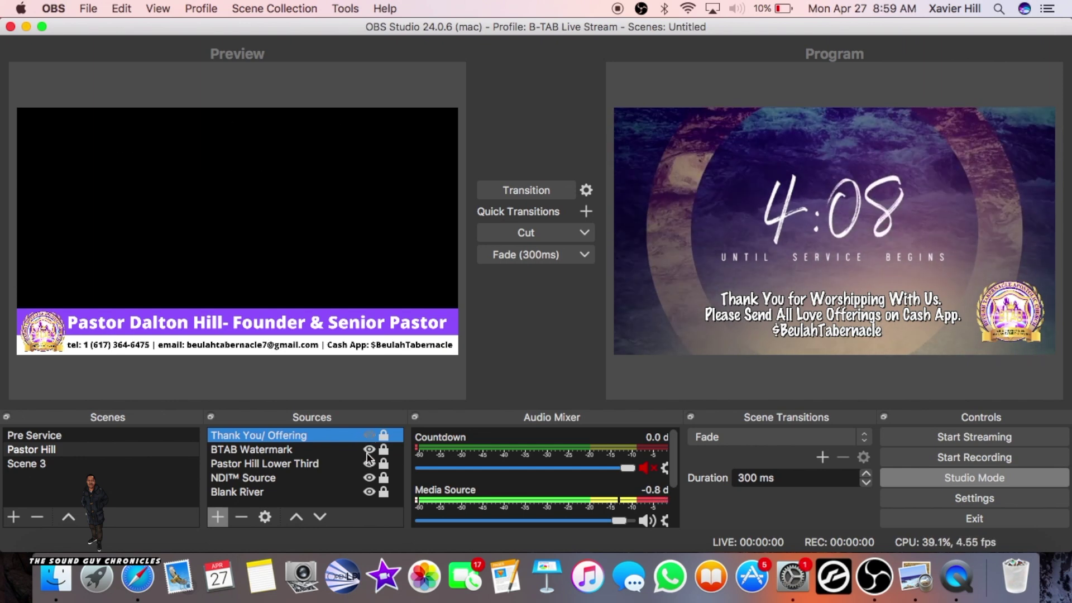
{"action": "left_click", "coordinate": [369, 451]}
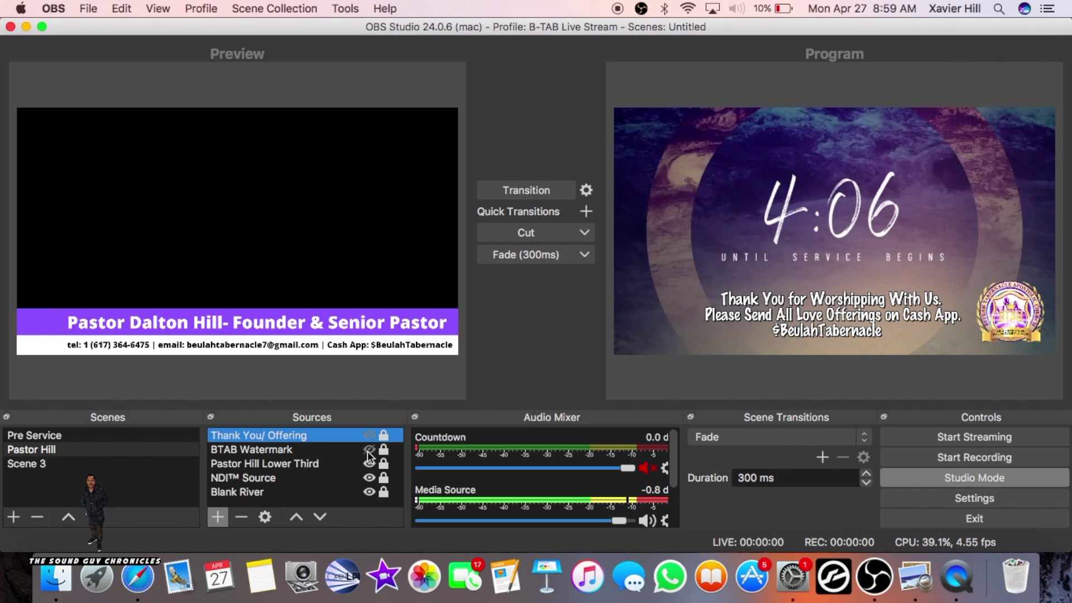
{"action": "left_click", "coordinate": [369, 450]}
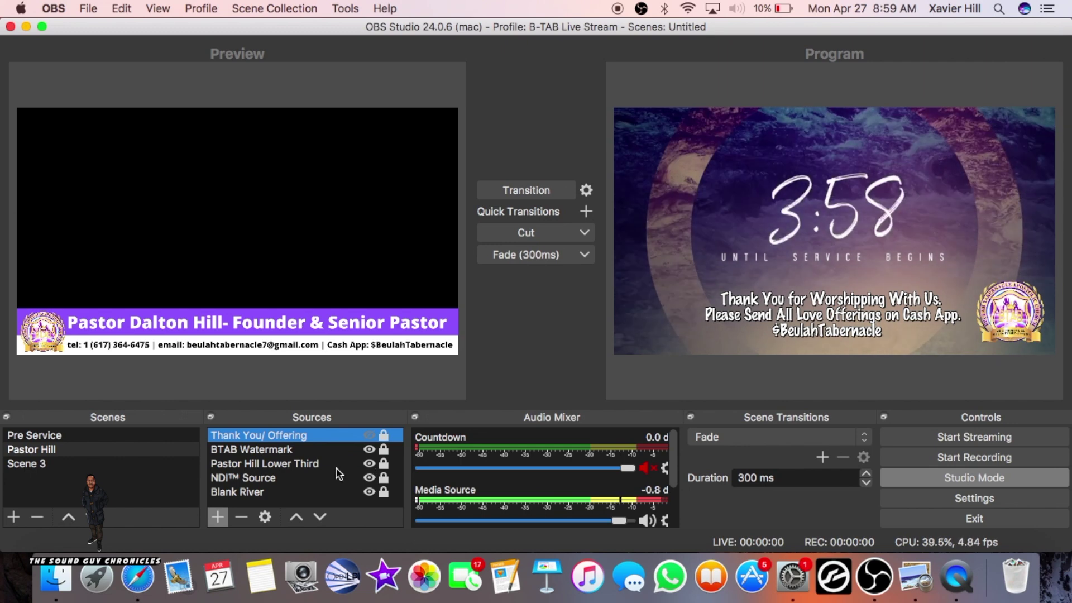
{"action": "left_click", "coordinate": [370, 466]}
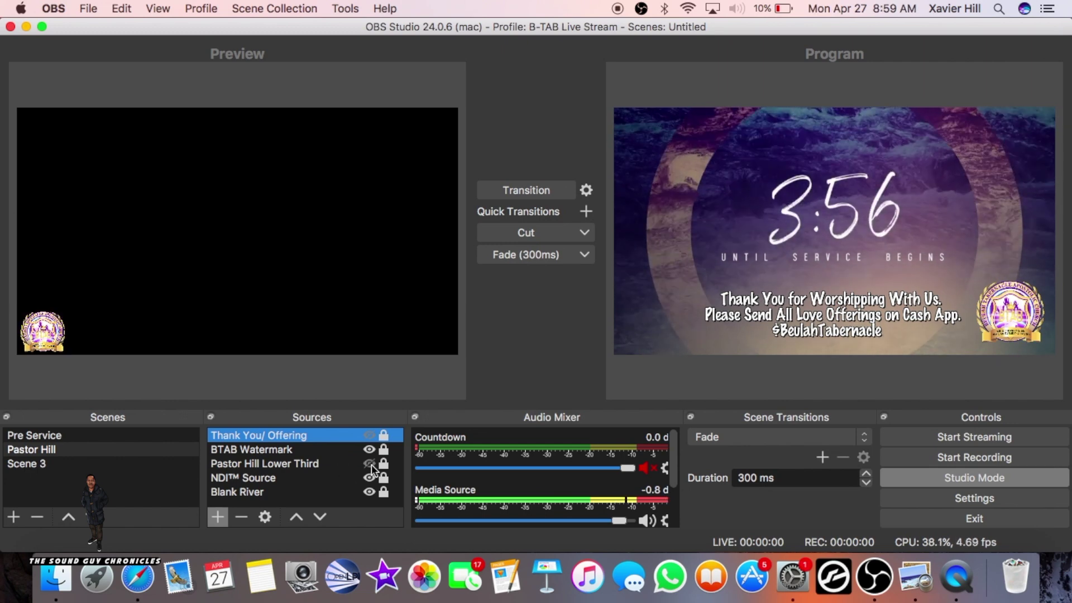
{"action": "left_click", "coordinate": [370, 463]}
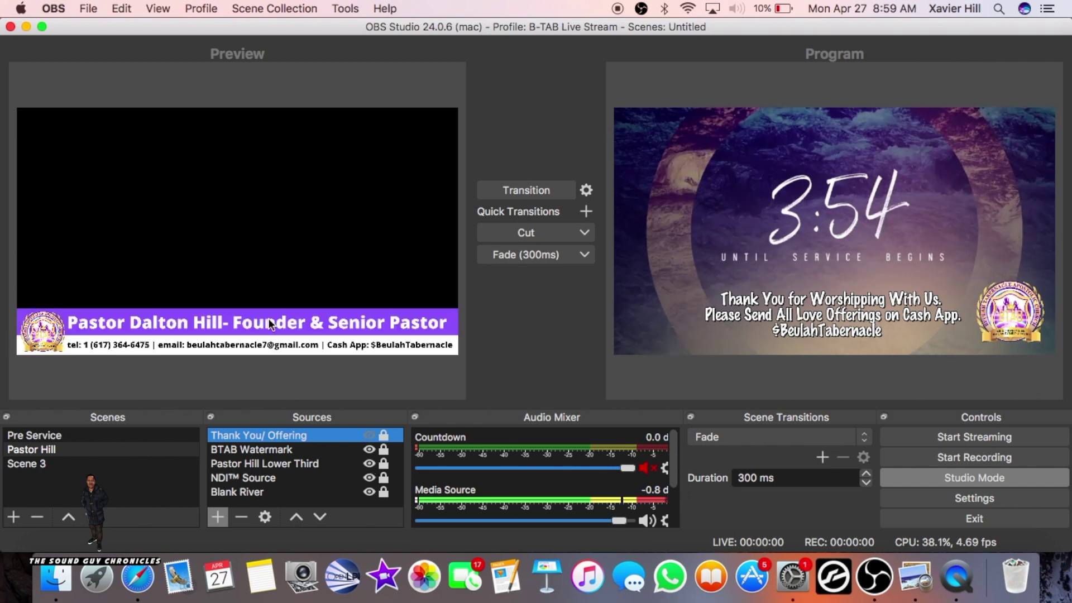
Switch to Safari, go to Canva and open the saved green-background lower third design for the senior pastor
{"action": "left_click", "coordinate": [137, 577]}
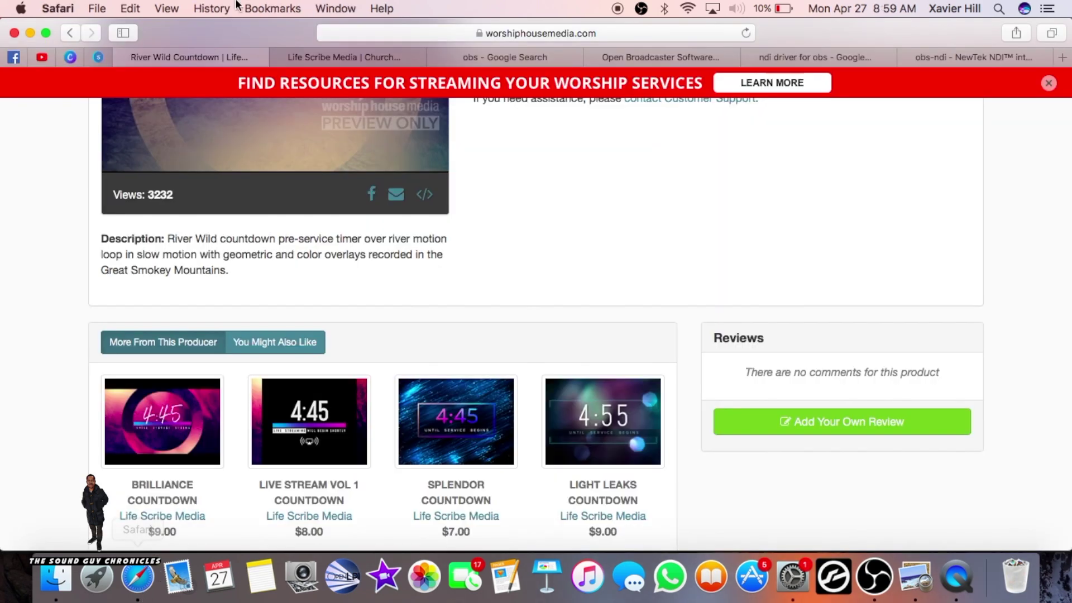
{"action": "left_click", "coordinate": [71, 57]}
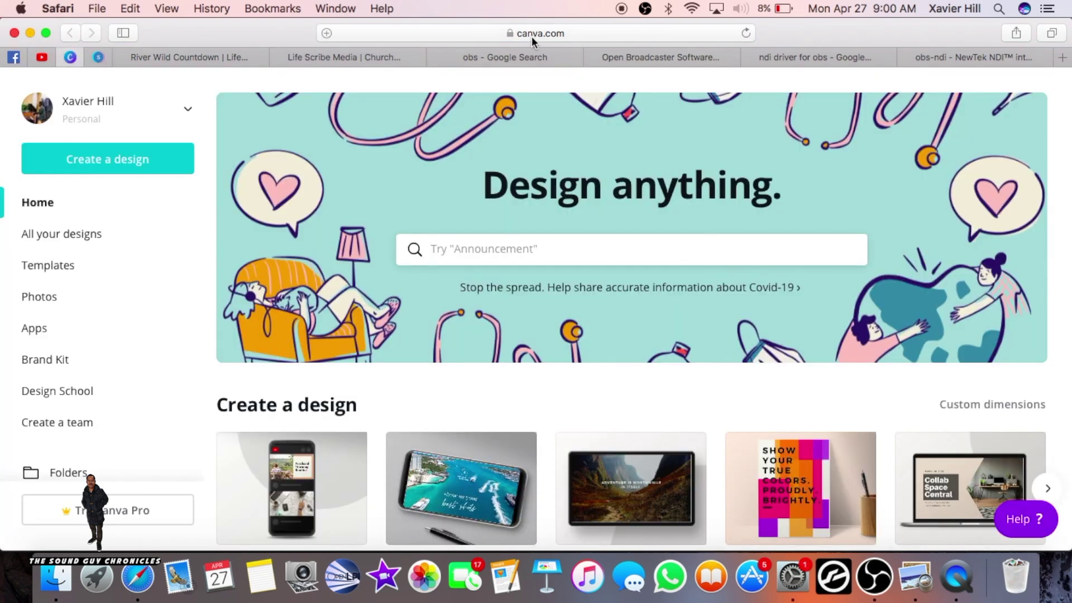
{"action": "scroll", "coordinate": [326, 234], "scroll_direction": "down", "scroll_amount": 10}
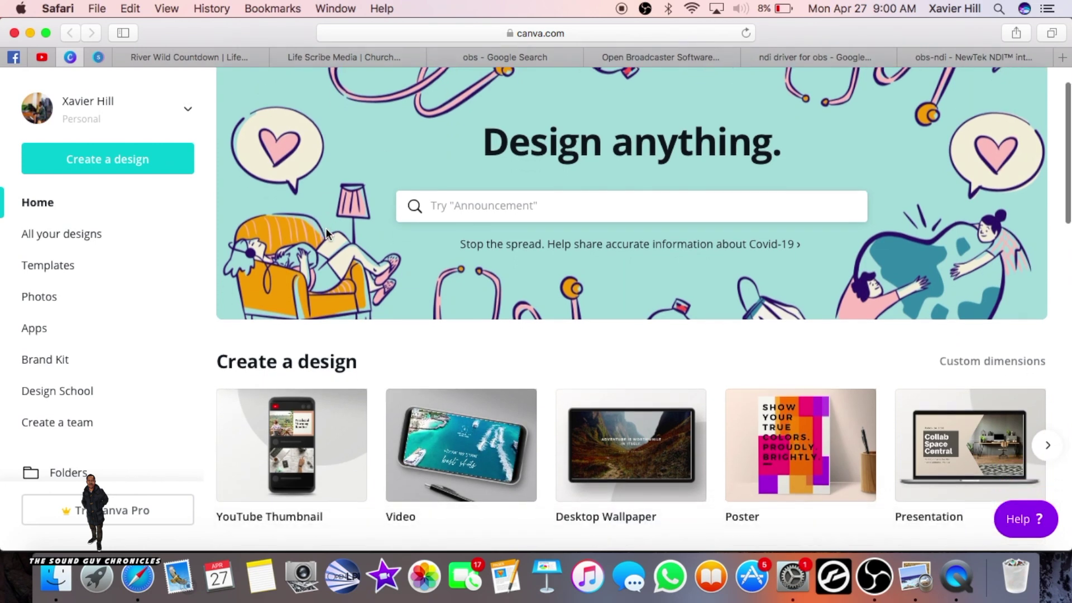
{"action": "scroll", "coordinate": [326, 234], "scroll_direction": "down", "scroll_amount": 2}
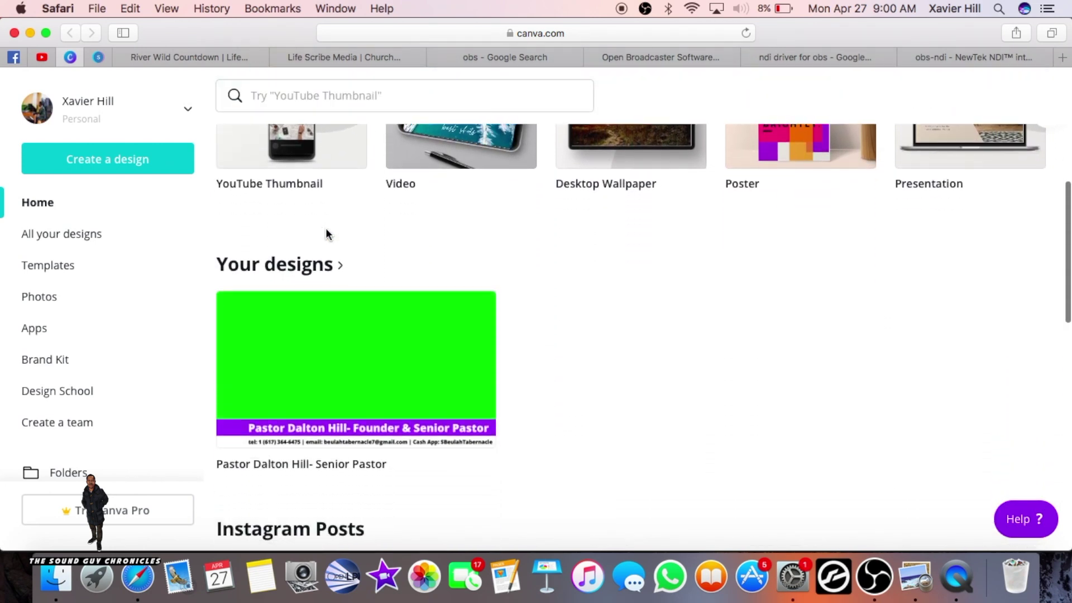
{"action": "left_click", "coordinate": [375, 370]}
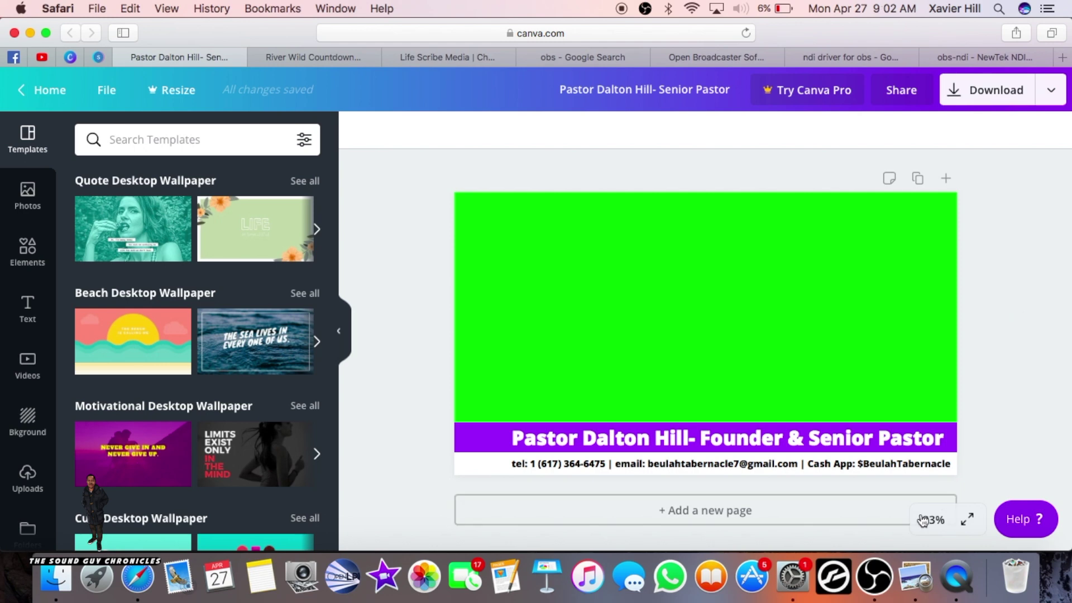
Switch back to OBS Studio and hide and show the BTAB Watermark over the lower third in the pastor's scene
{"action": "left_click", "coordinate": [875, 580]}
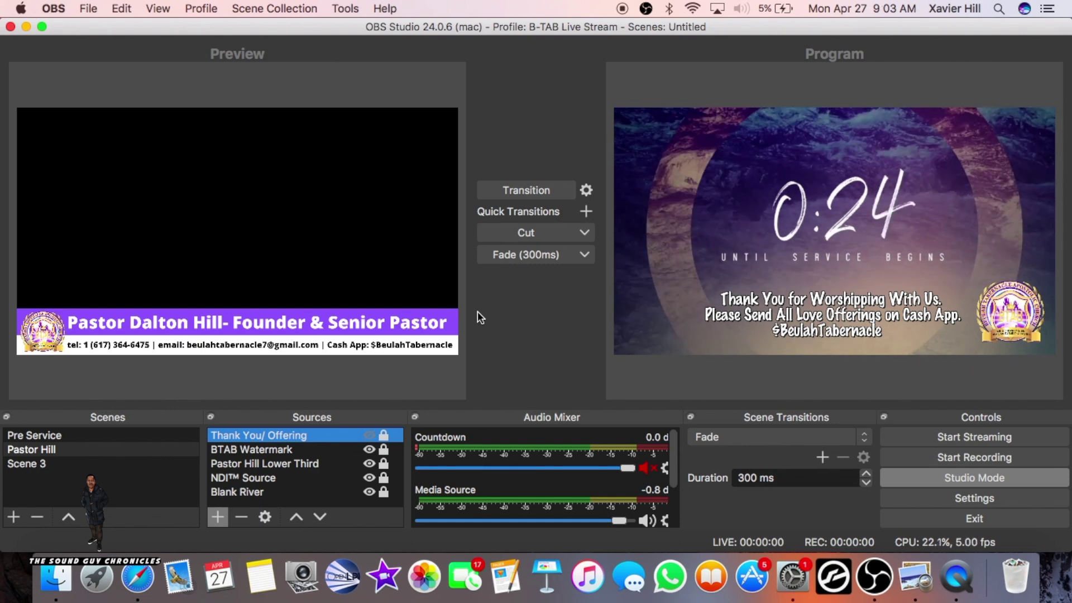
{"action": "left_click", "coordinate": [369, 450]}
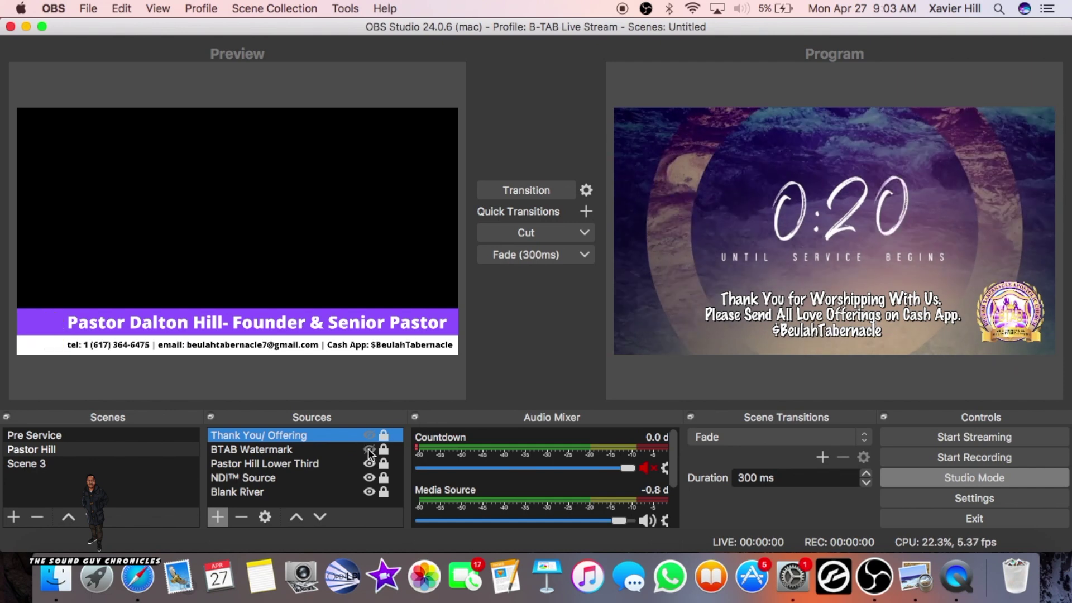
{"action": "left_click", "coordinate": [369, 450]}
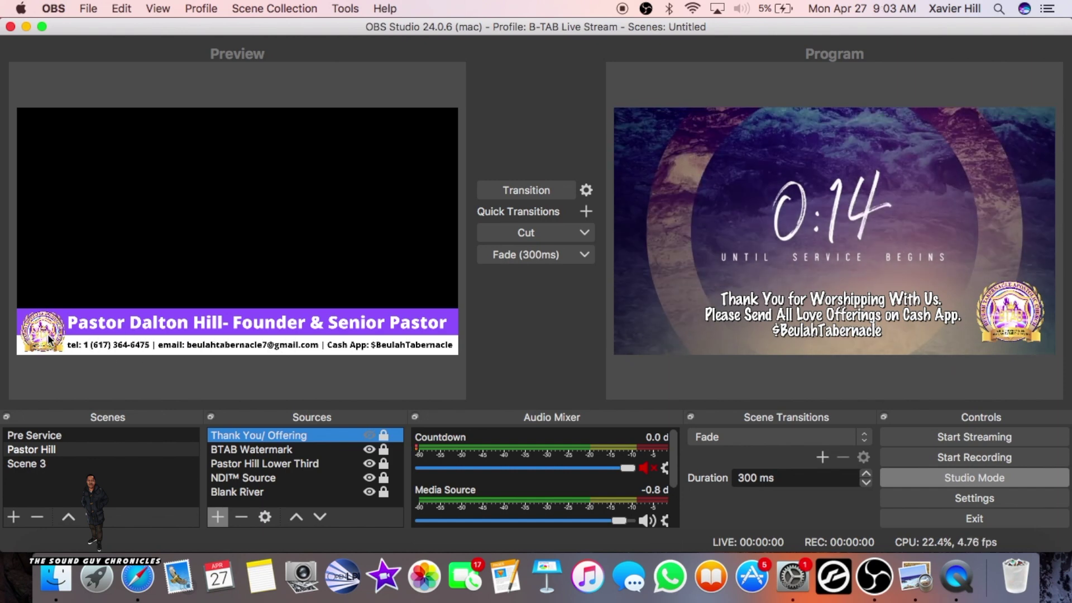
Show the source types that can be added to the pastor's scene, without adding any
{"action": "left_click", "coordinate": [324, 463]}
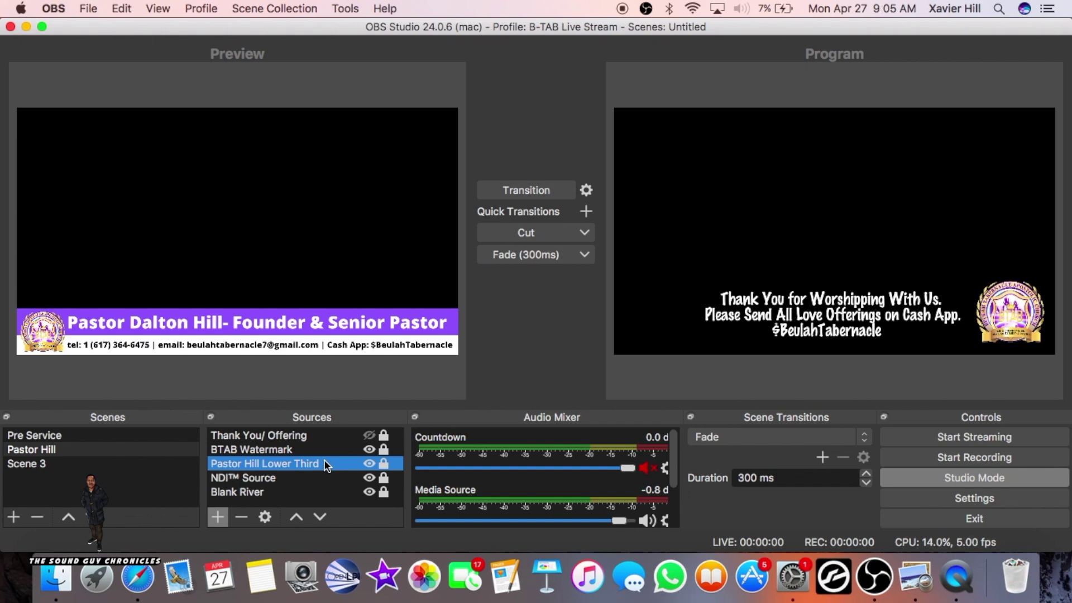
{"action": "left_click", "coordinate": [218, 517]}
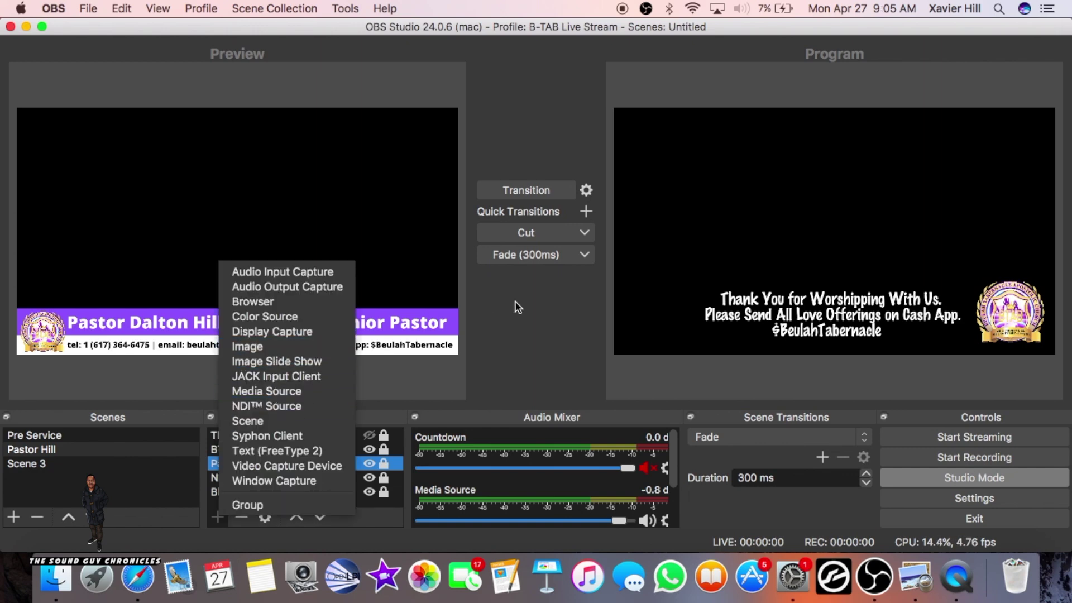
{"action": "left_click", "coordinate": [504, 345]}
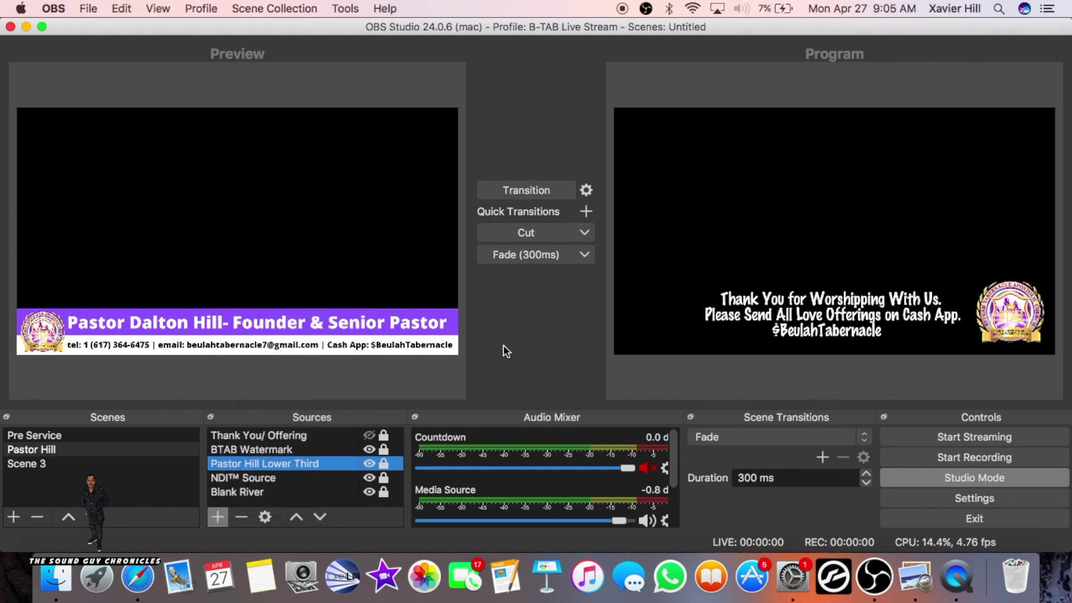
In the pastor's lower third Color Key filter, try Blue as the key color type and set it back to Green
{"action": "right_click", "coordinate": [296, 468]}
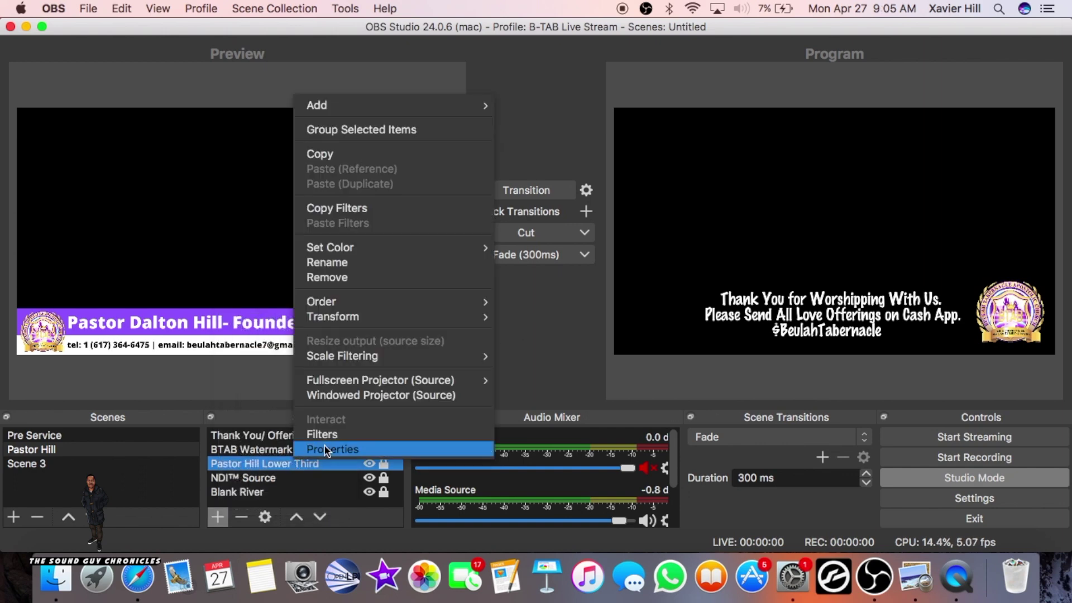
{"action": "left_click", "coordinate": [336, 437]}
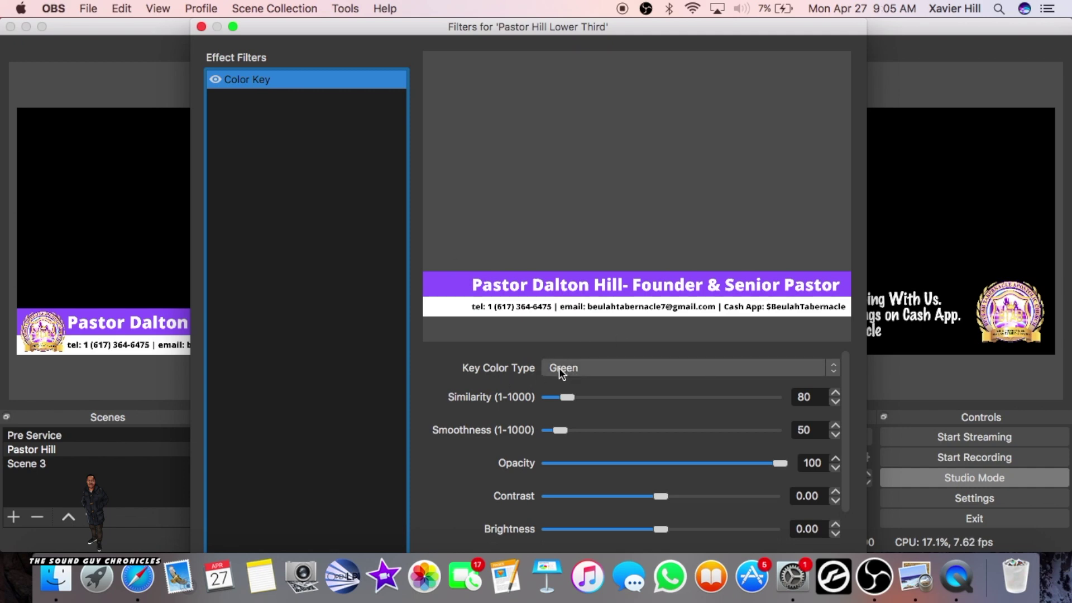
{"action": "left_click", "coordinate": [834, 368]}
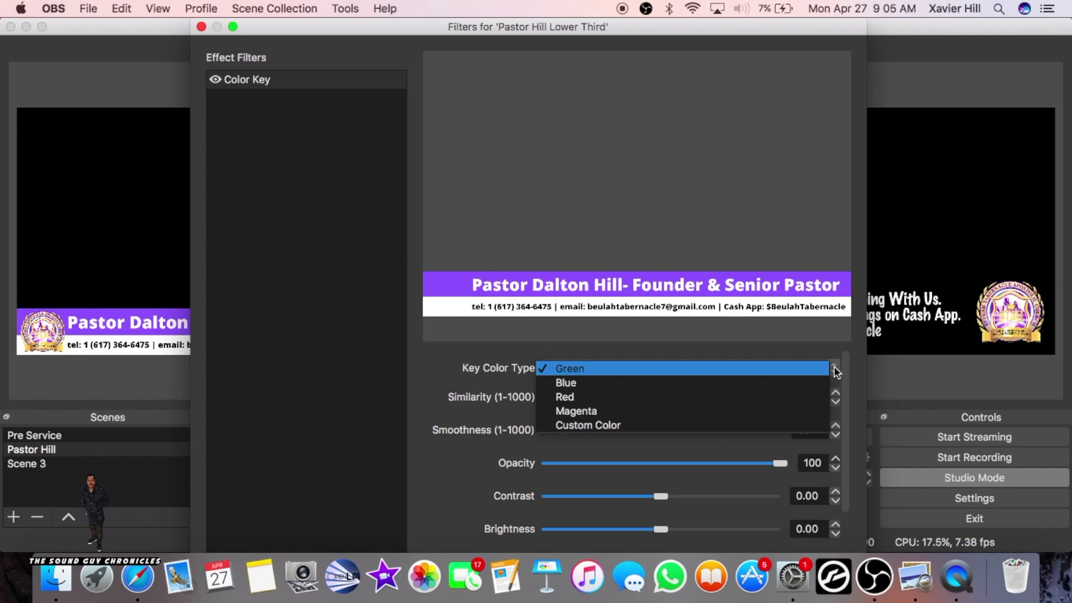
{"action": "left_click", "coordinate": [808, 384]}
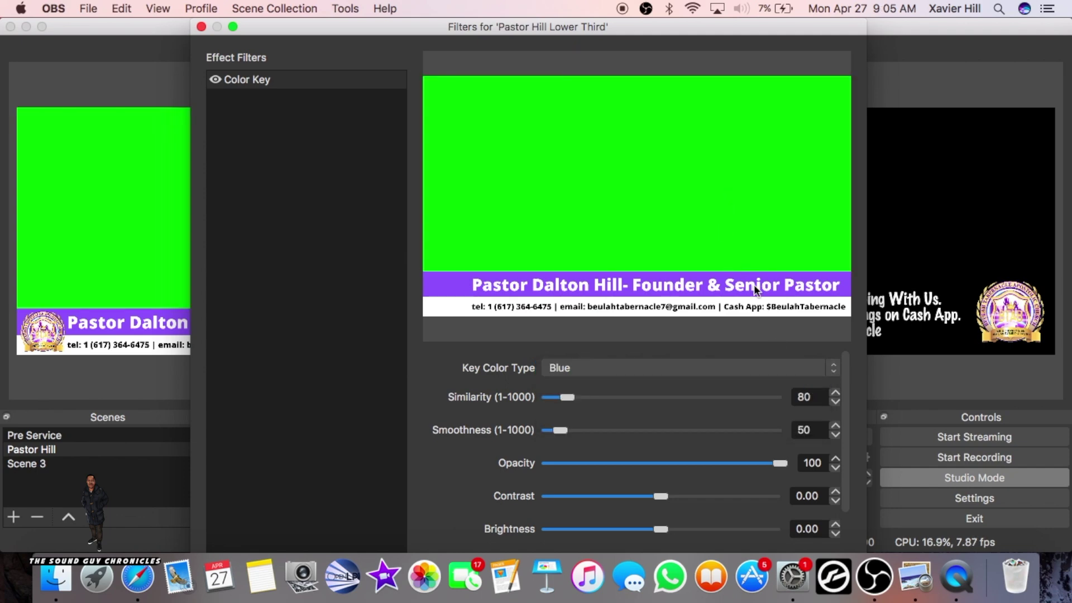
{"action": "left_click", "coordinate": [834, 369]}
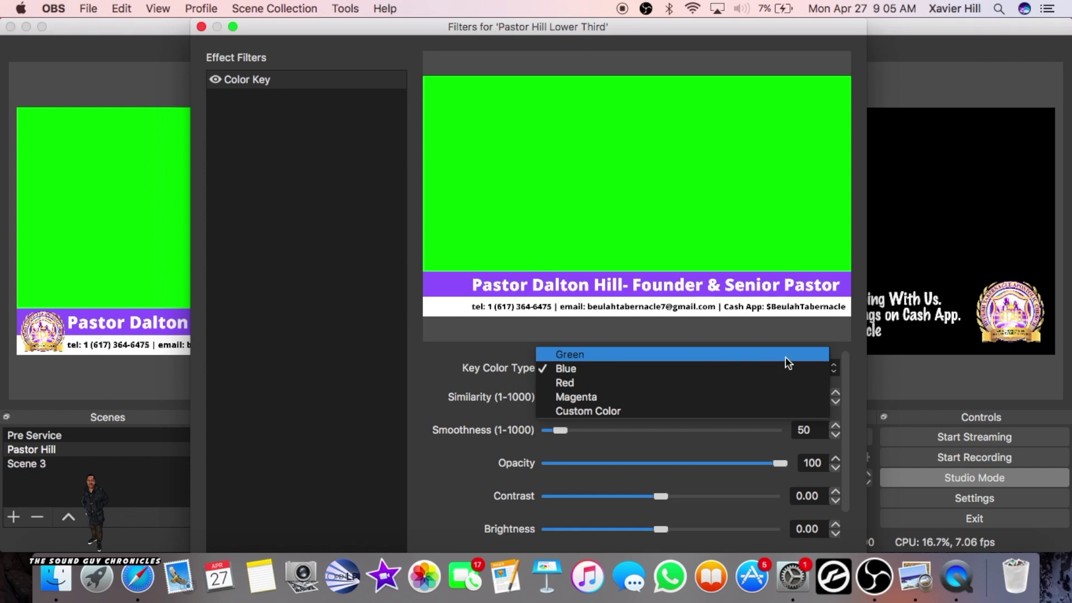
{"action": "left_click", "coordinate": [786, 357]}
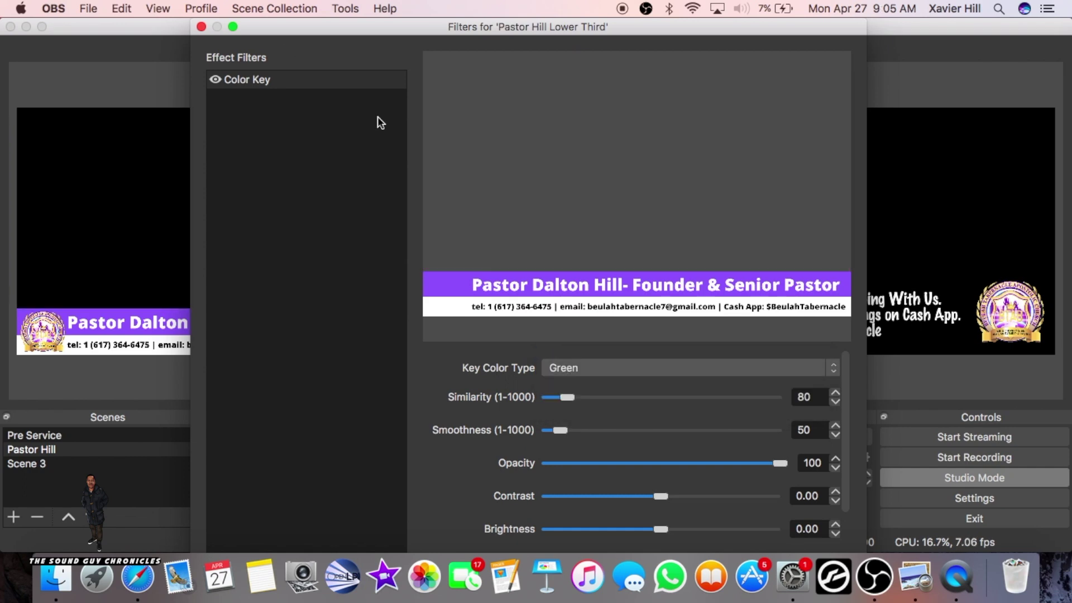
{"action": "left_click", "coordinate": [201, 27]}
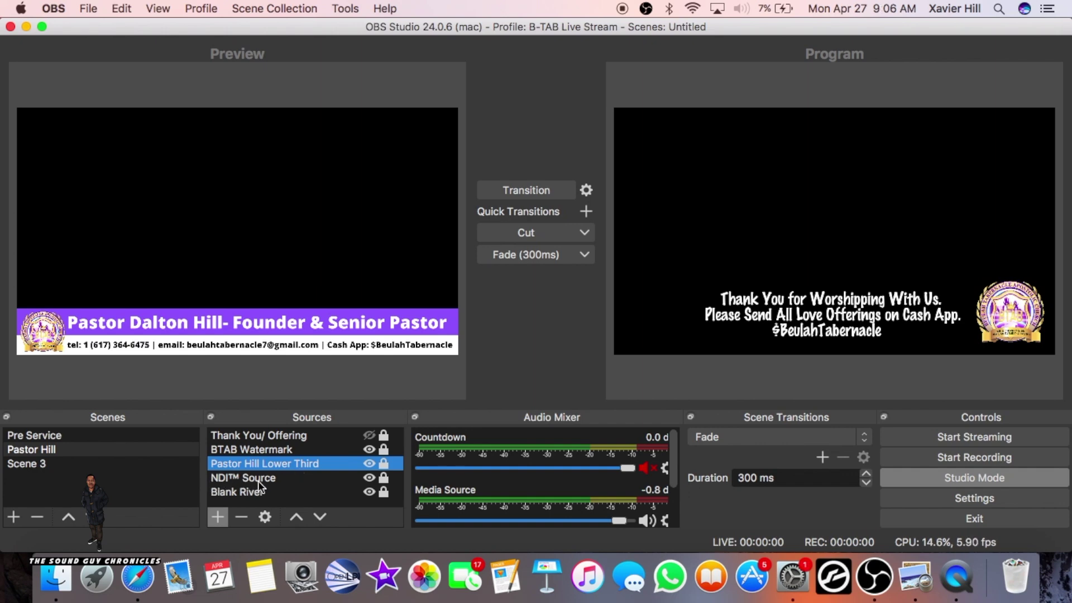
Select the Blank River background source and transition the pastor's scene from preview to program
{"action": "left_click", "coordinate": [304, 493]}
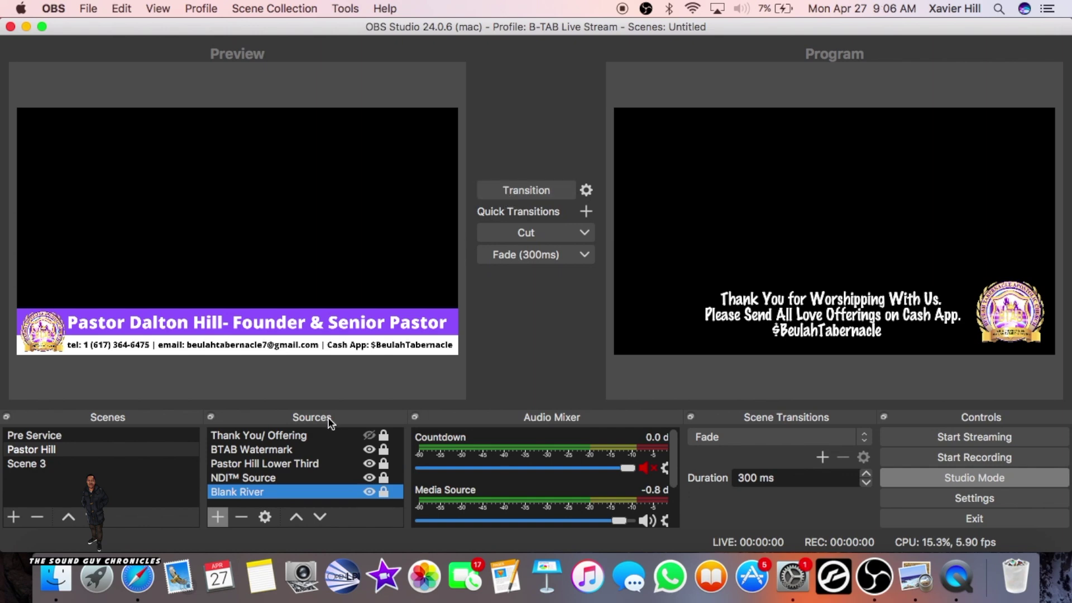
{"action": "left_click", "coordinate": [531, 190]}
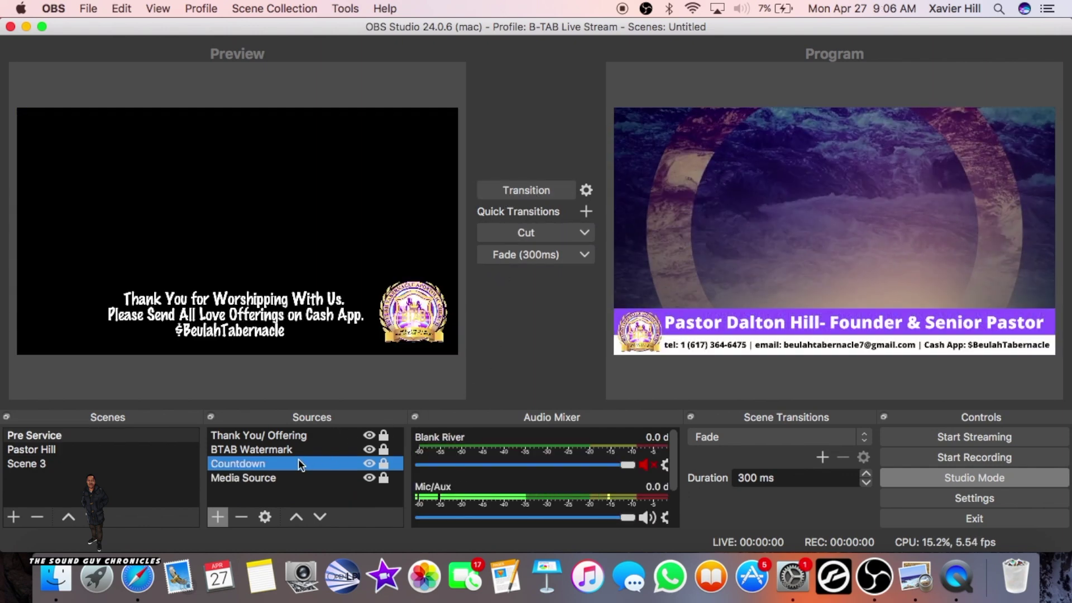
Switch to Safari and show the Life Scribe Media page on WorshipHouse Media
{"action": "left_click", "coordinate": [148, 576]}
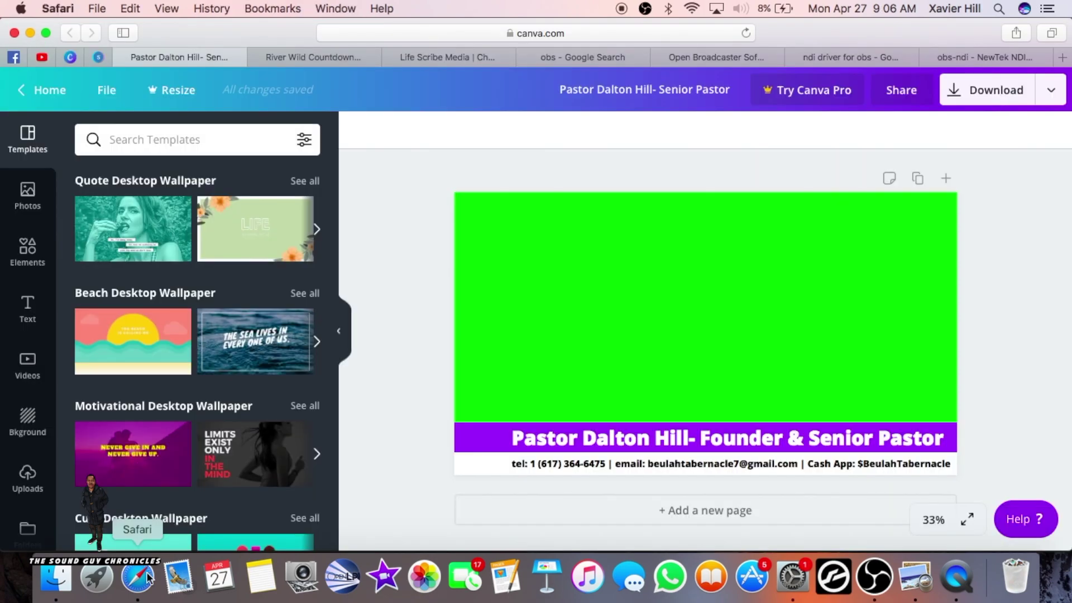
{"action": "left_click", "coordinate": [433, 58]}
{"action": "scroll", "coordinate": [425, 247], "scroll_direction": "up", "scroll_amount": 5}
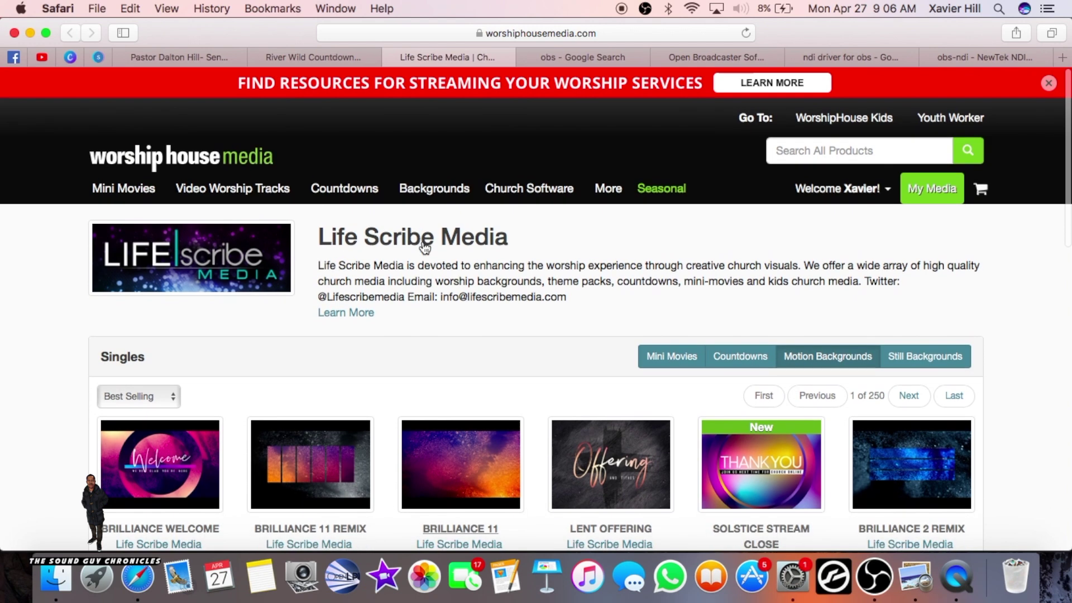
Switch back to OBS Studio, load the pastor's scene into the preview and select its NDI Source
{"action": "left_click", "coordinate": [874, 583]}
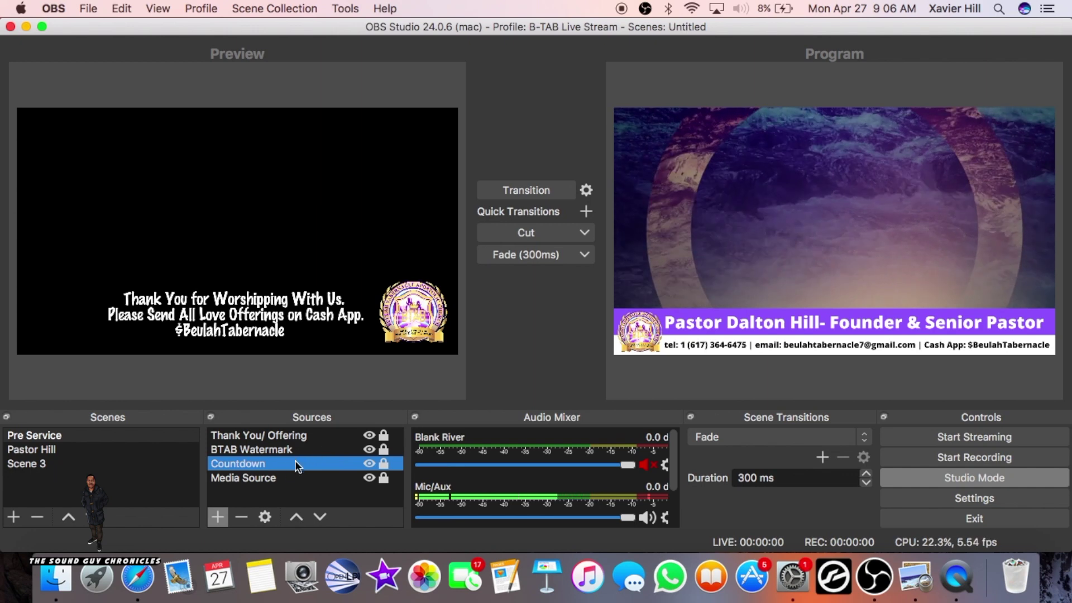
{"action": "left_click", "coordinate": [125, 449]}
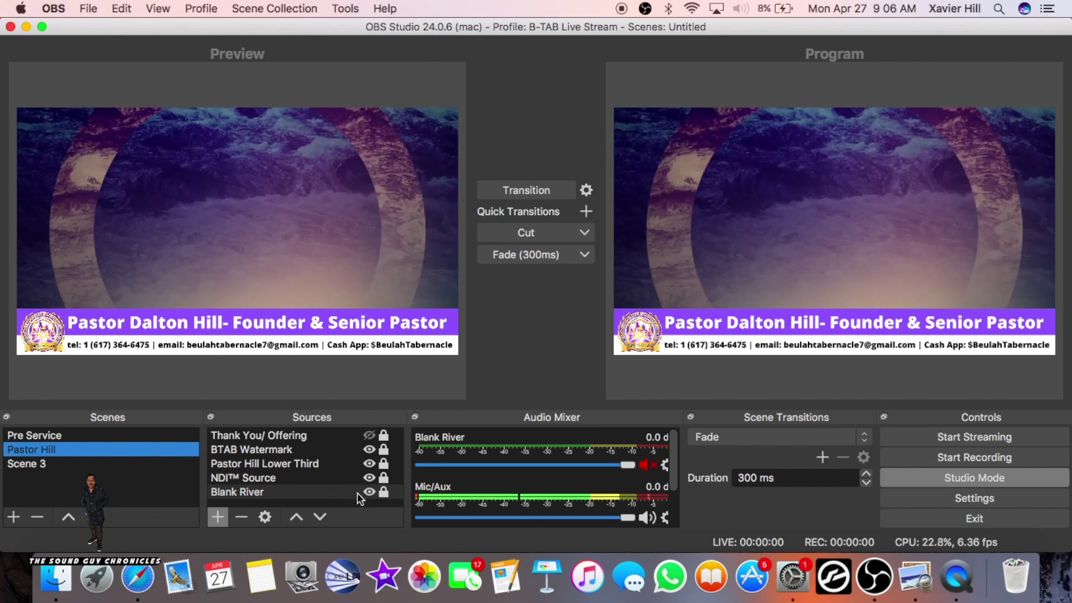
{"action": "left_click", "coordinate": [313, 477]}
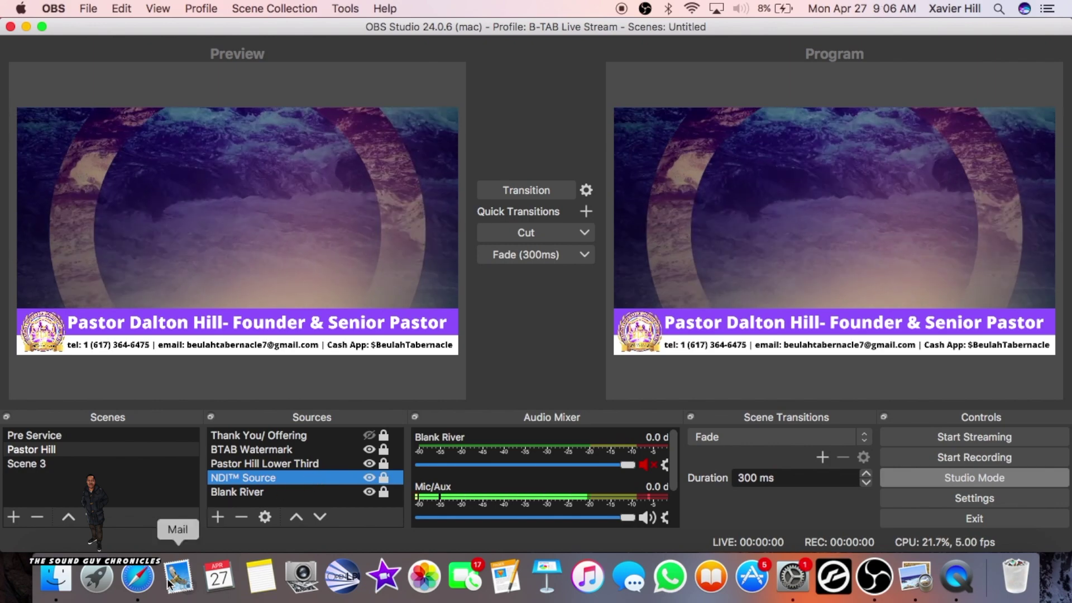
Switch to Safari and review the NDI driver search results and the obs-ndi plugin page on obsproject.com
{"action": "left_click", "coordinate": [136, 583]}
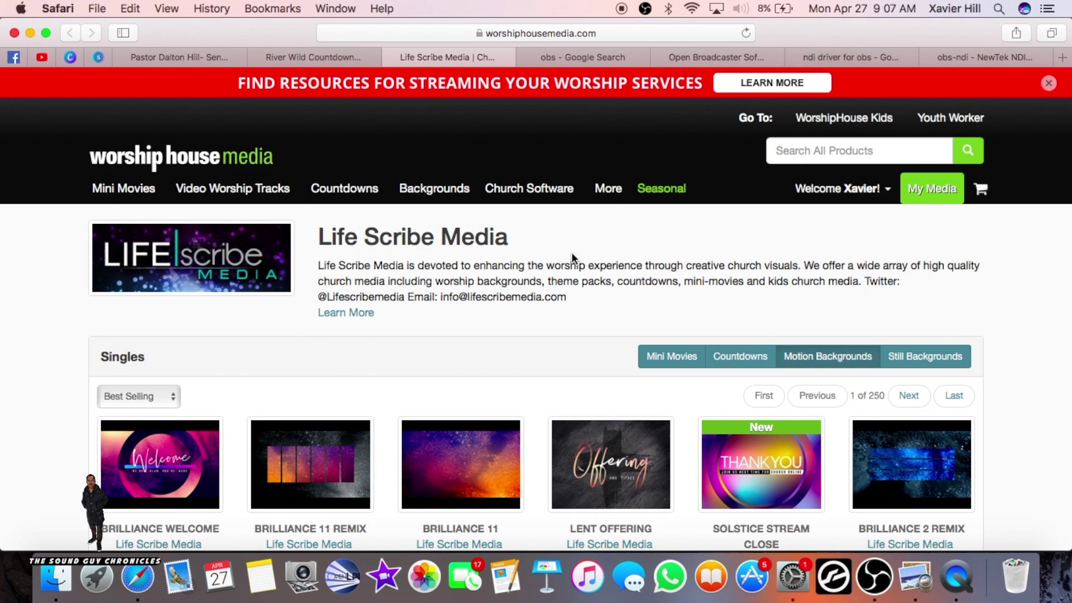
{"action": "left_click", "coordinate": [863, 54]}
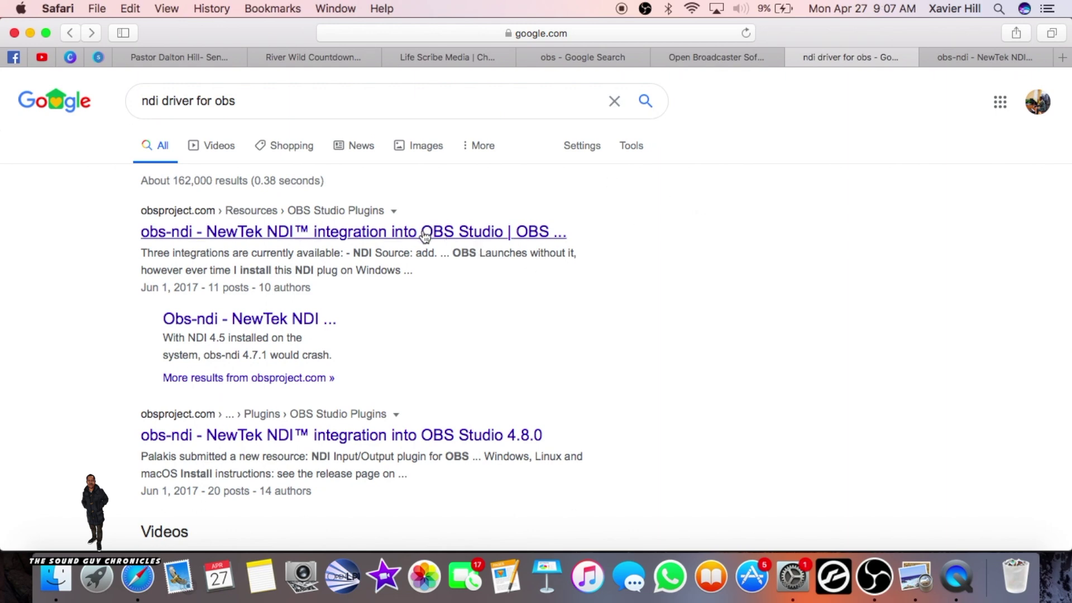
{"action": "left_click", "coordinate": [1002, 55]}
{"action": "scroll", "coordinate": [586, 276], "scroll_direction": "down", "scroll_amount": 2}
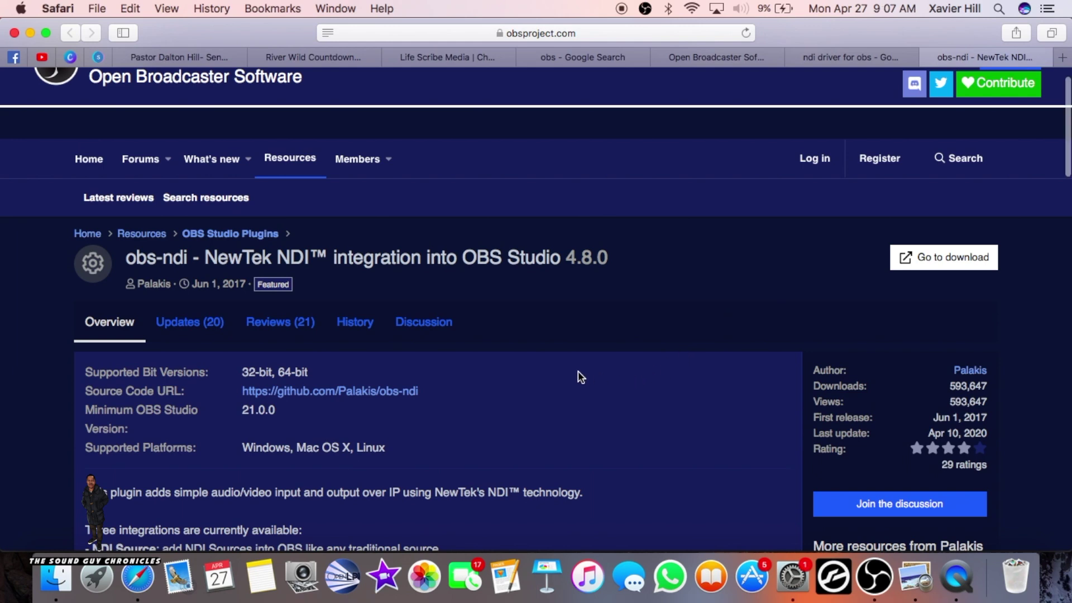
{"action": "scroll", "coordinate": [577, 373], "scroll_direction": "down", "scroll_amount": 1}
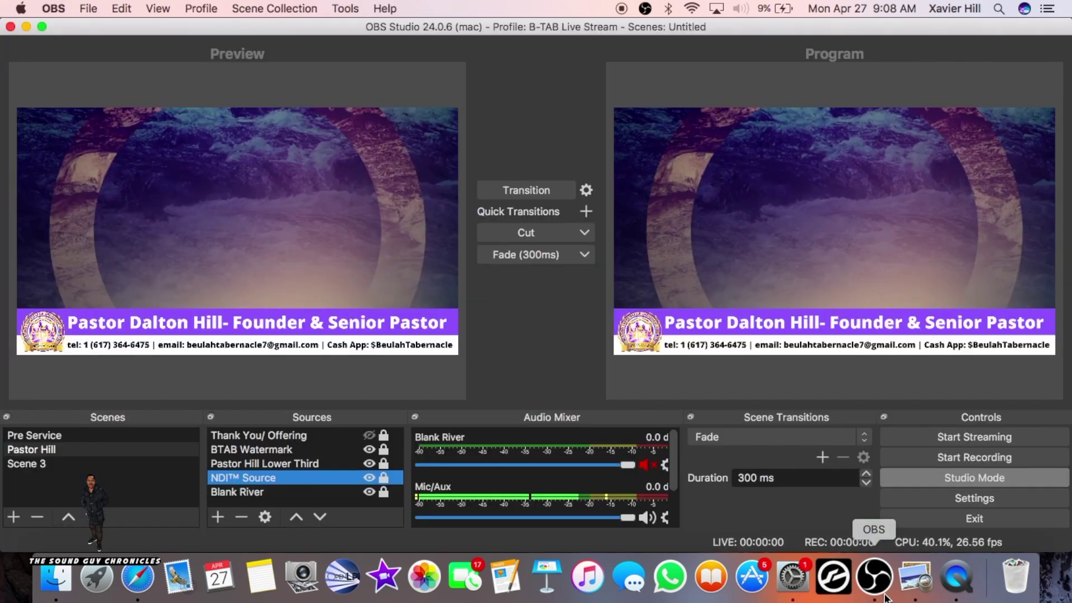
Switch back to OBS Studio and inspect the Chroma Key filter settings of the NDI Source
{"action": "left_click", "coordinate": [885, 593]}
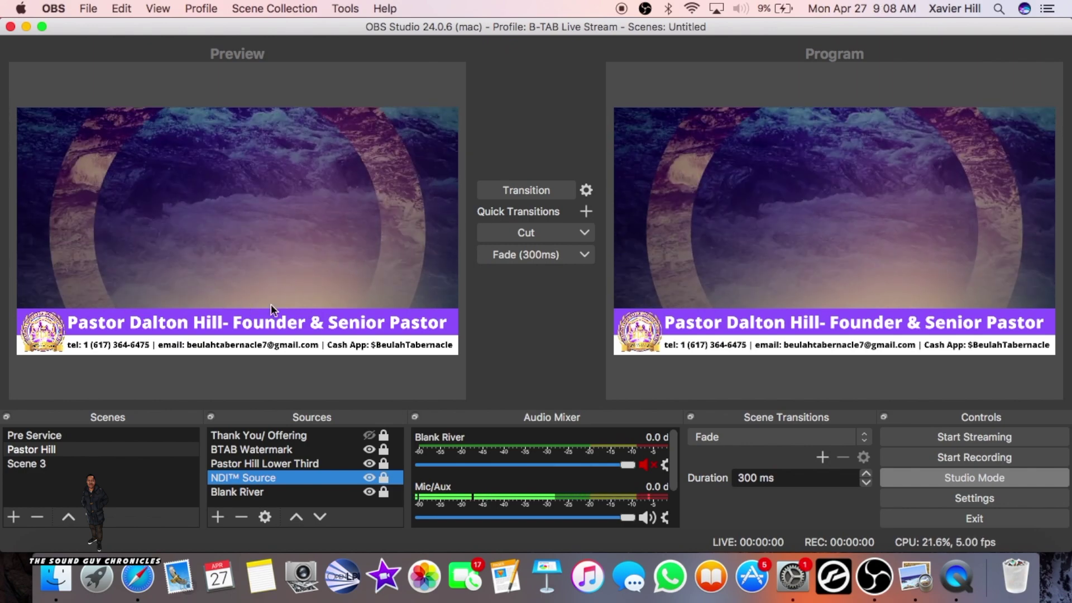
{"action": "right_click", "coordinate": [284, 477]}
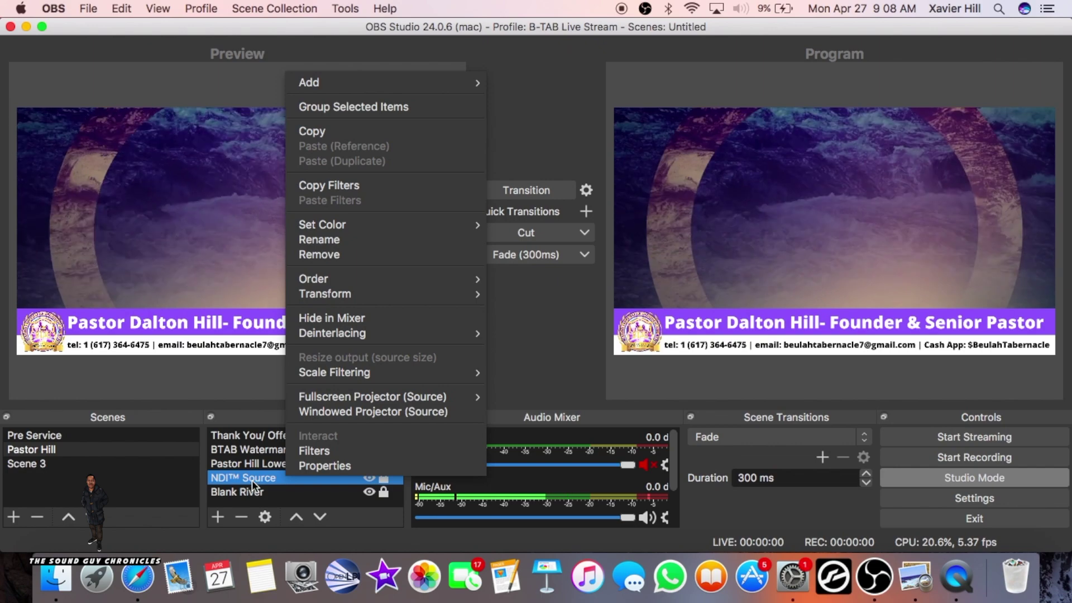
{"action": "left_click", "coordinate": [336, 451]}
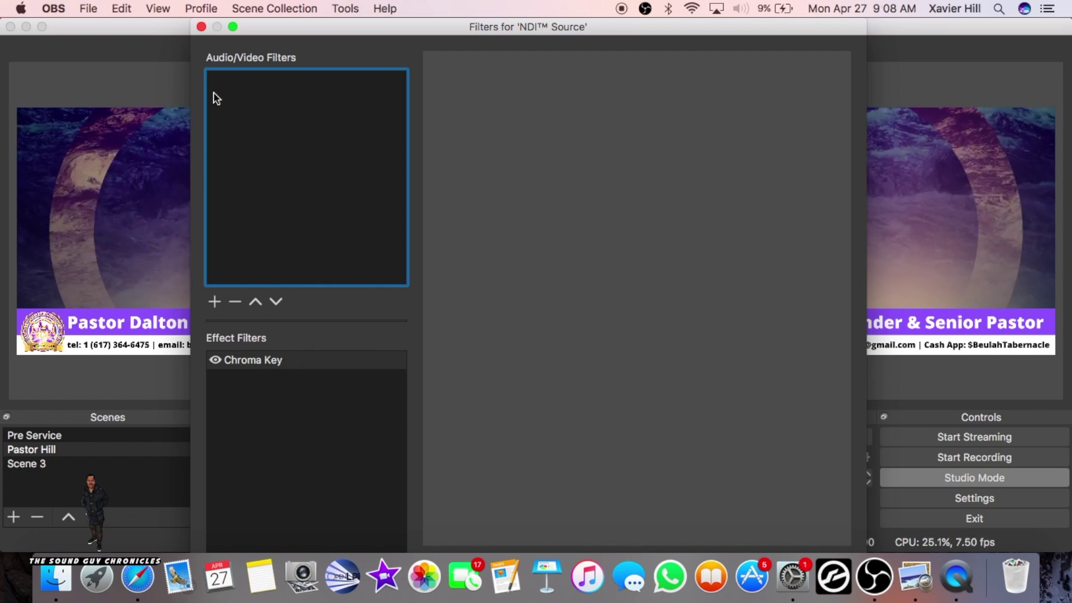
{"action": "left_click", "coordinate": [262, 360]}
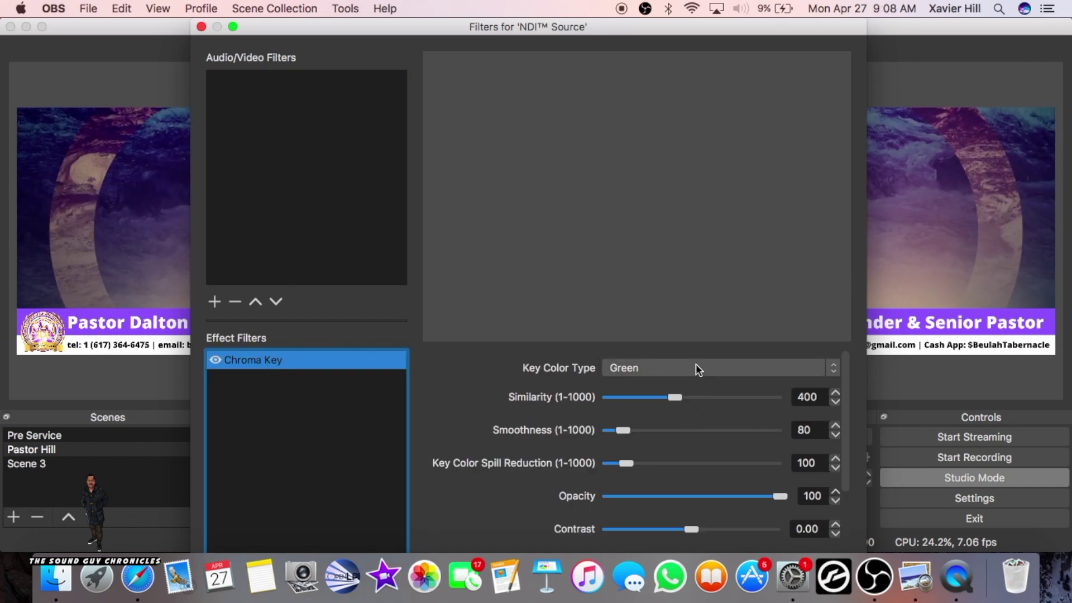
{"action": "left_click", "coordinate": [202, 27]}
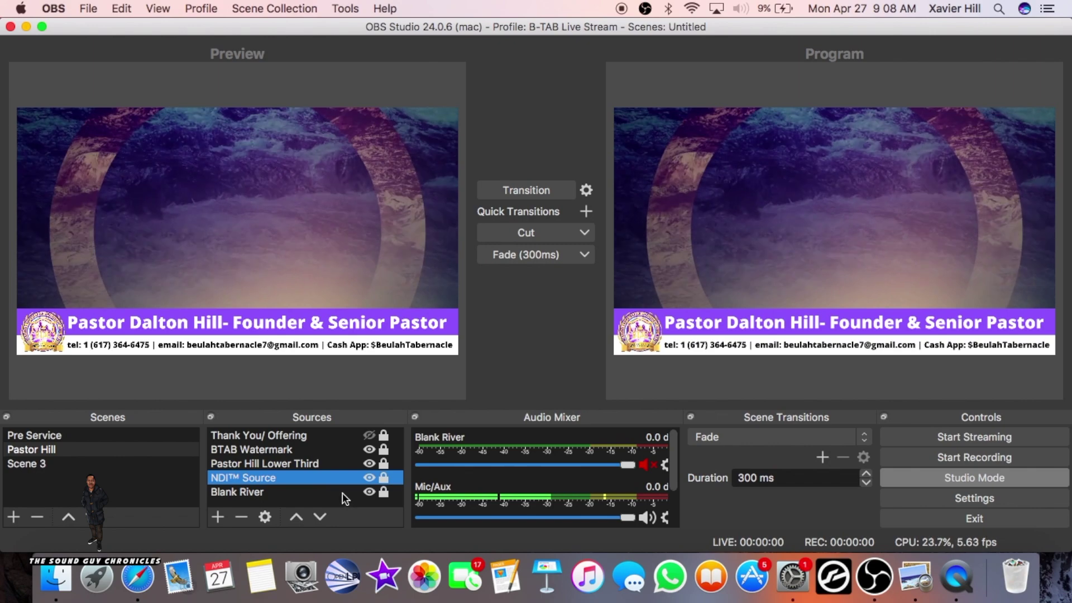